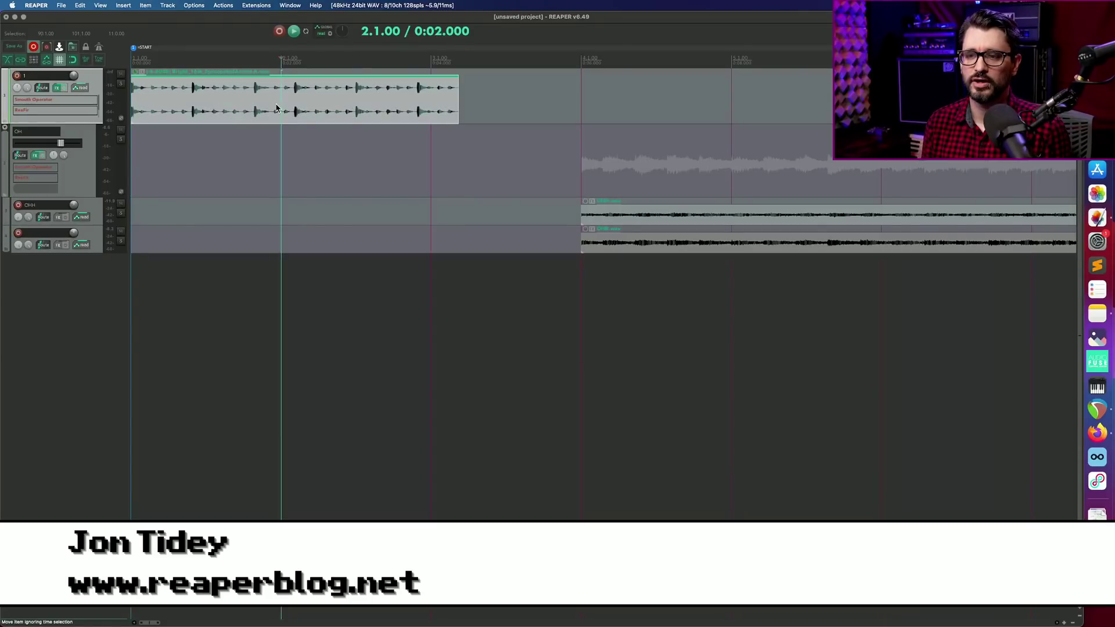
# - Play the tambourine loop from the project start, then stop playback
pyautogui.press('Home')
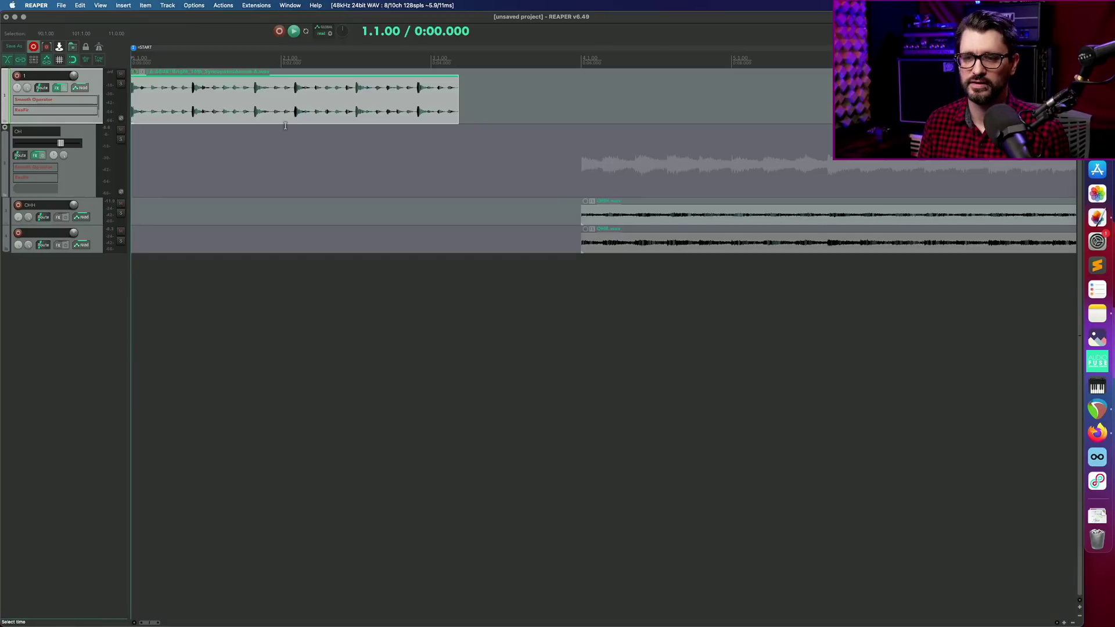
pyautogui.press('space')
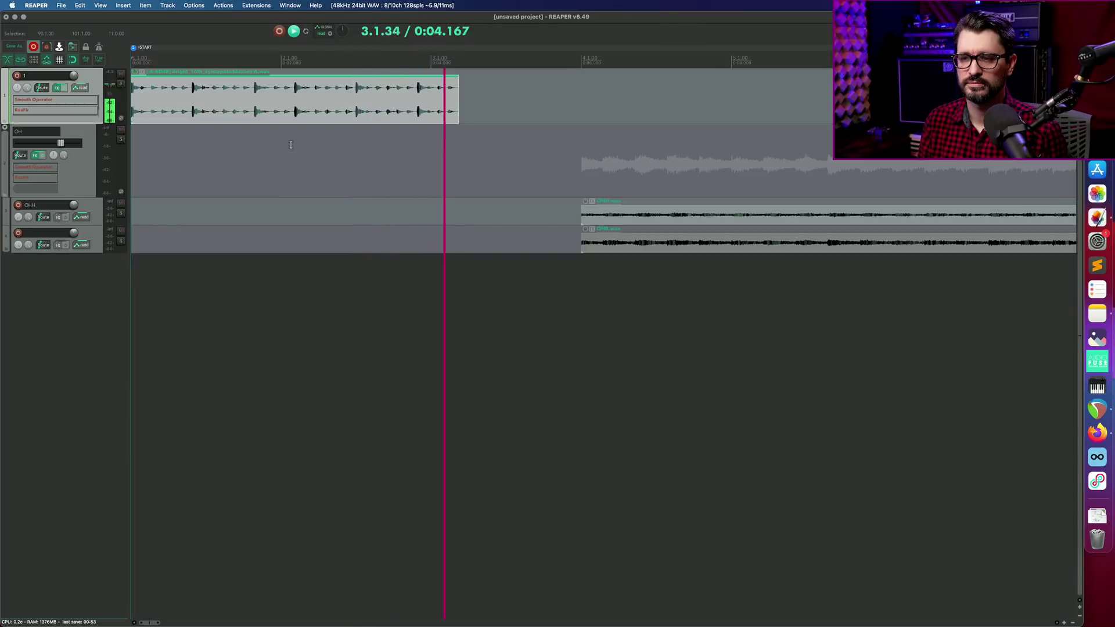
pyautogui.press('space')
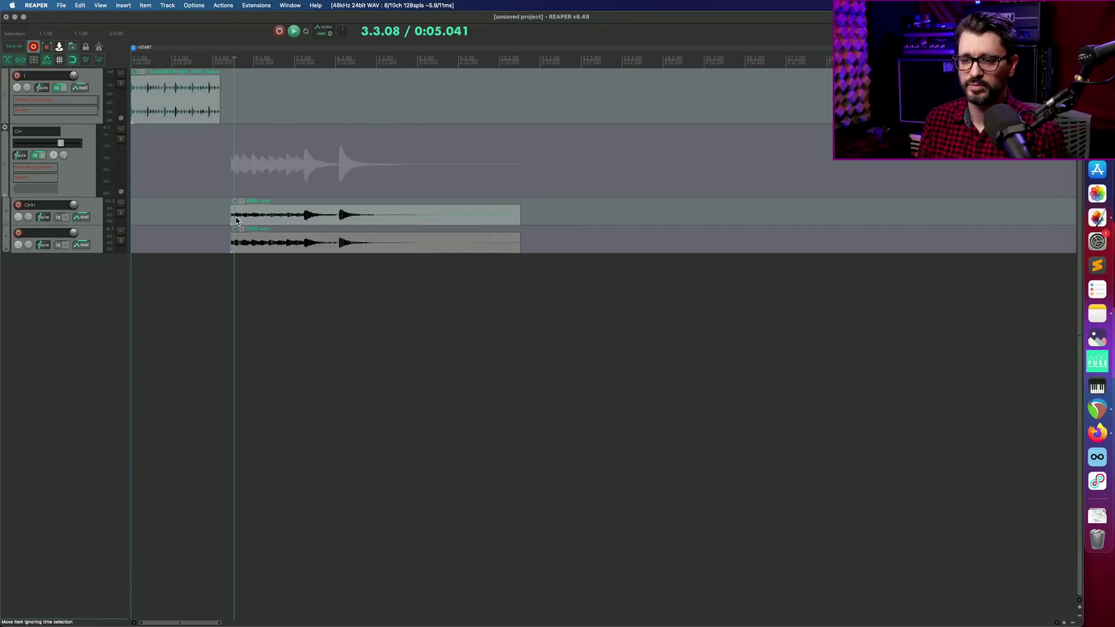
# - Play the overhead cymbal hit from its position, then stop playback
pyautogui.click(233, 218)
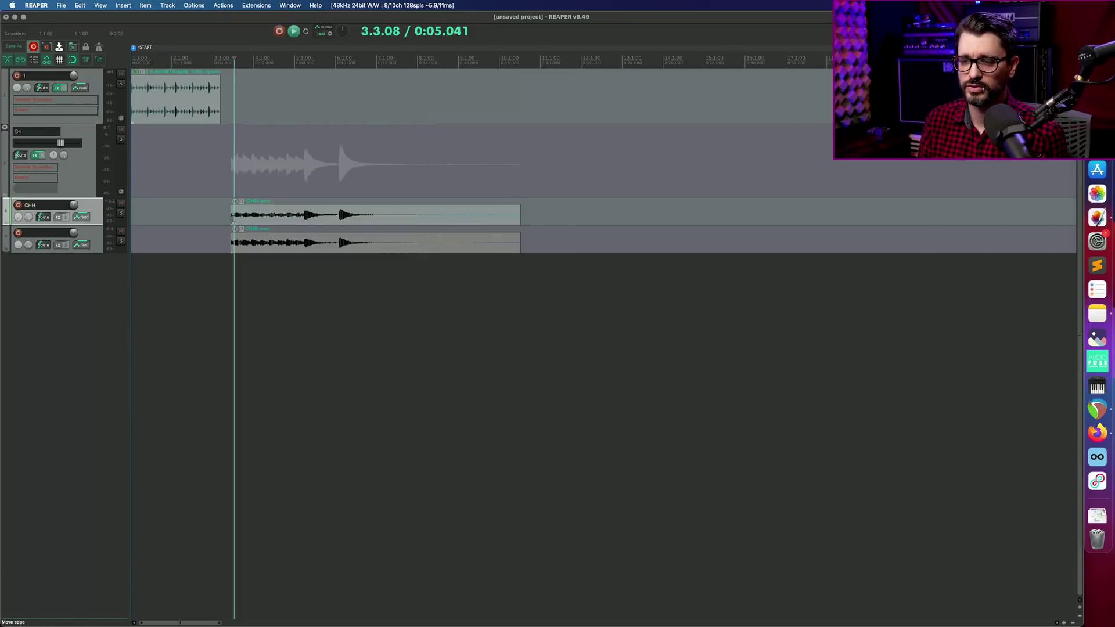
pyautogui.press('space')
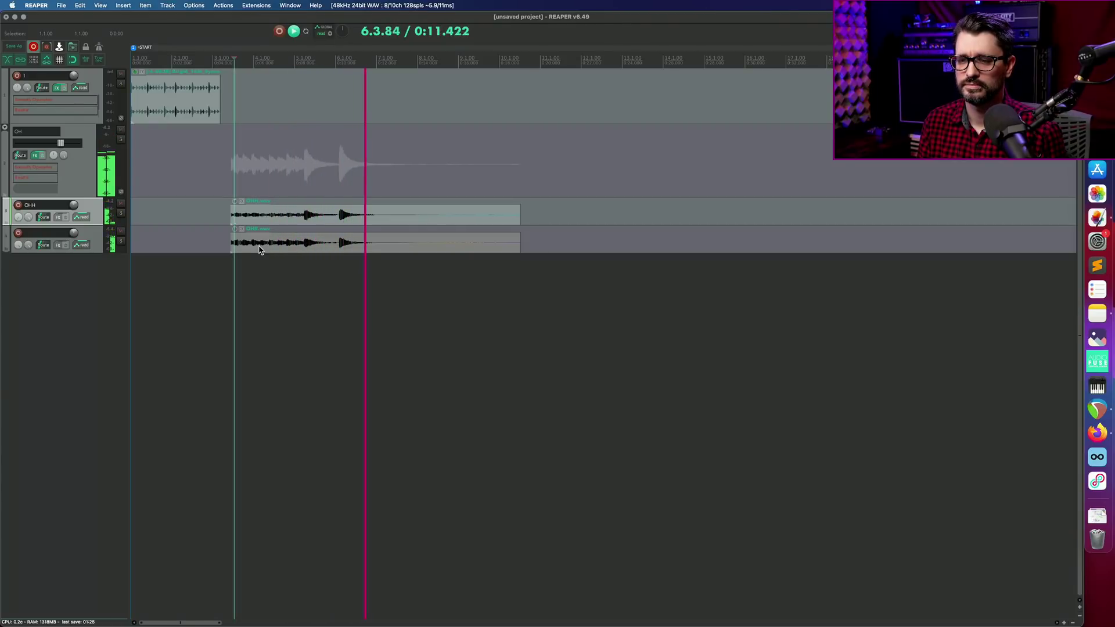
pyautogui.press('space')
# - Open track 1's Smooth Operator, take it out of bypass, and play the tambourine through it
pyautogui.click(83, 101)
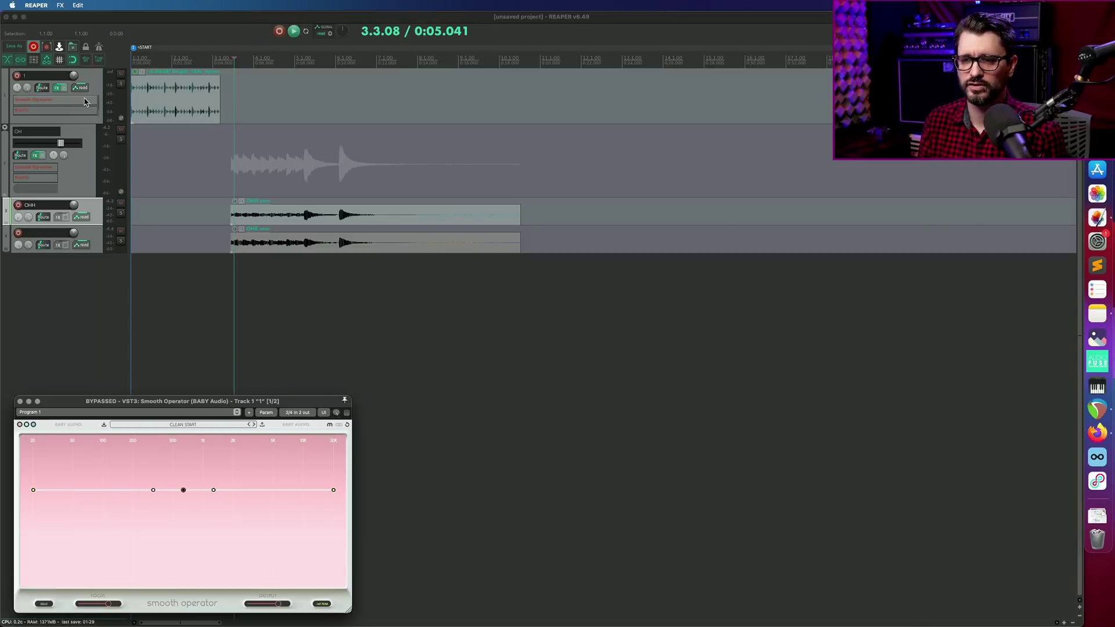
pyautogui.moveTo(182, 406); pyautogui.dragTo(316, 110)
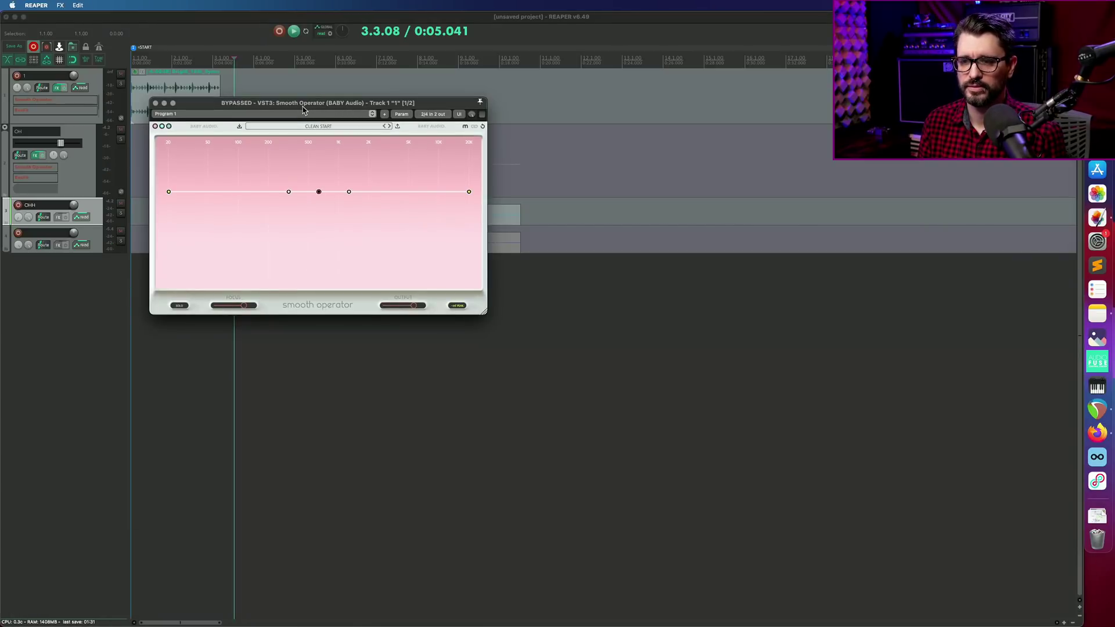
pyautogui.click(481, 115)
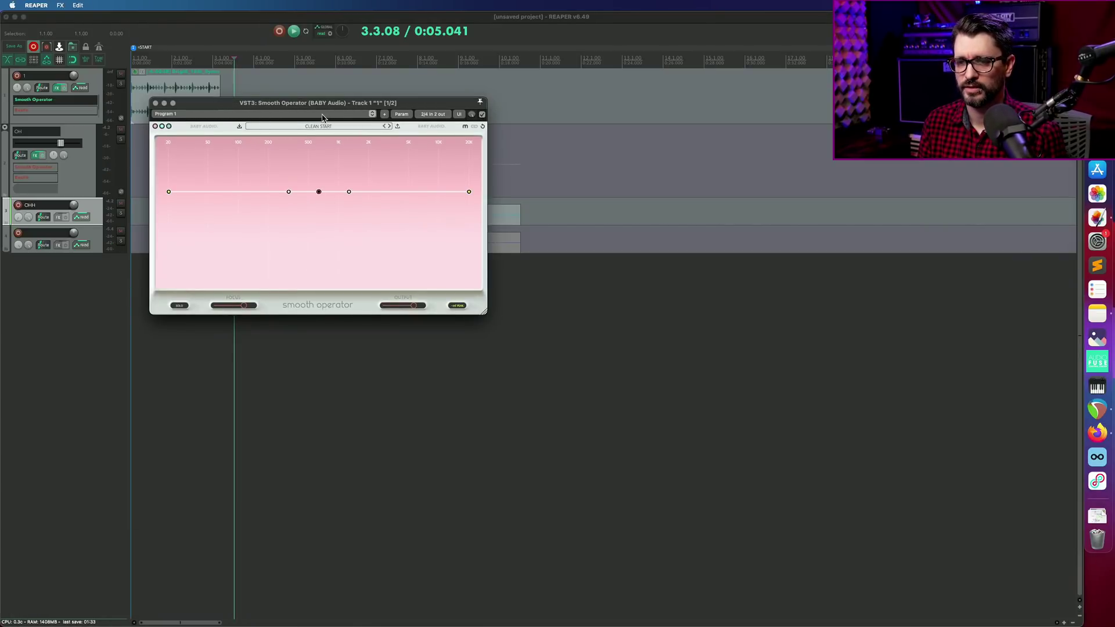
pyautogui.moveTo(324, 102); pyautogui.dragTo(335, 136)
pyautogui.click(186, 93)
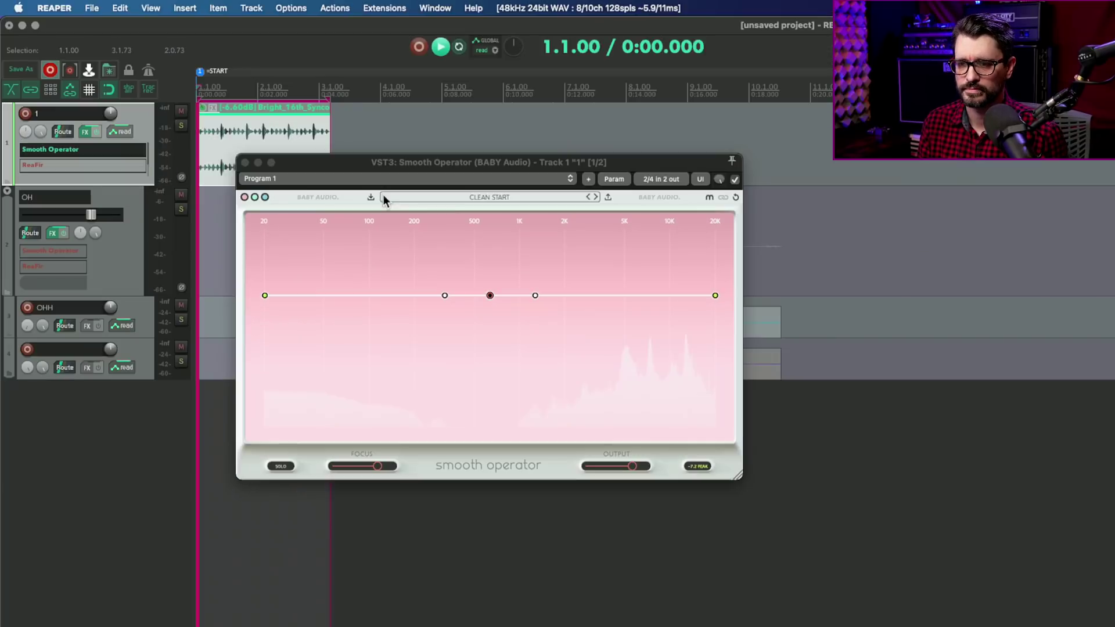
pyautogui.press('space')
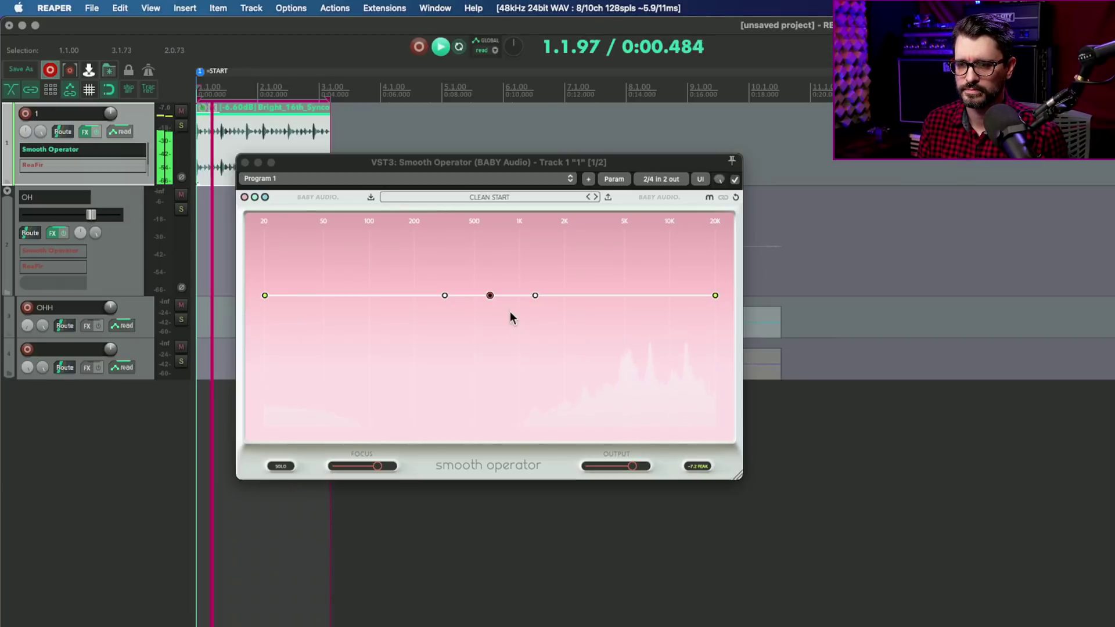
# - Lower Smooth Operator's threshold to about -58.5 dB, turn off sidechain, and replay the tambourine
pyautogui.moveTo(492, 301); pyautogui.dragTo(492, 356)
pyautogui.press('space')
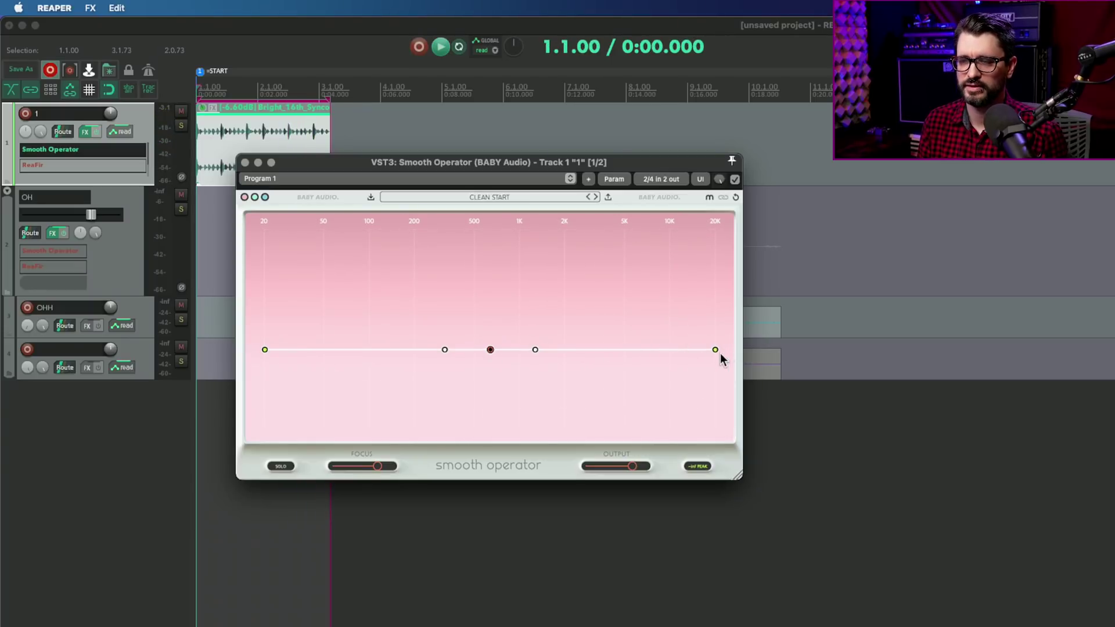
pyautogui.press('space')
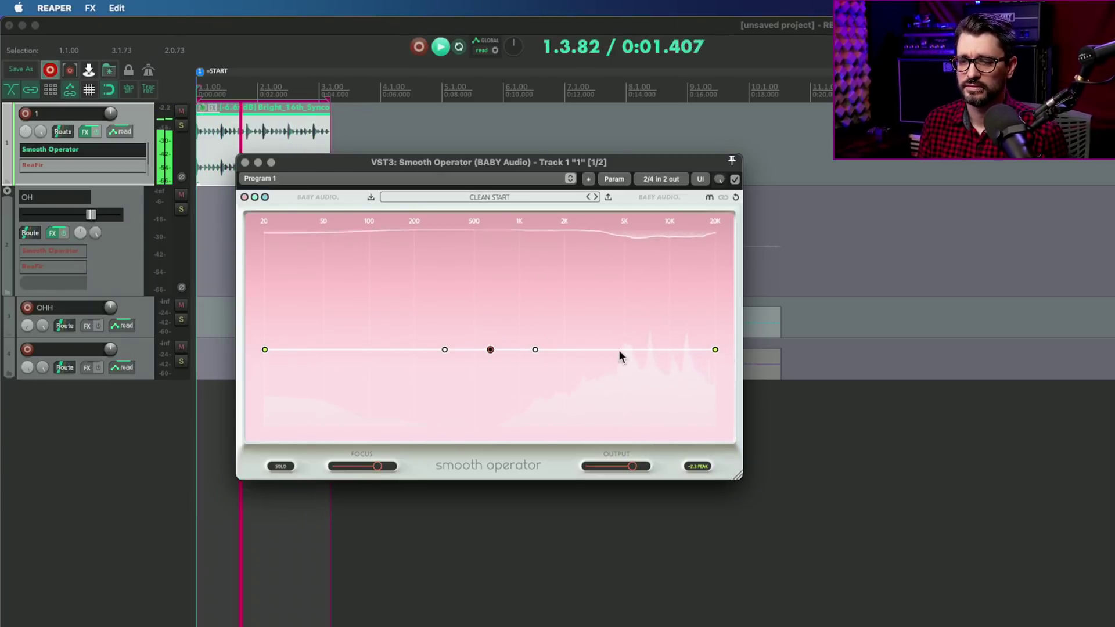
pyautogui.press('space')
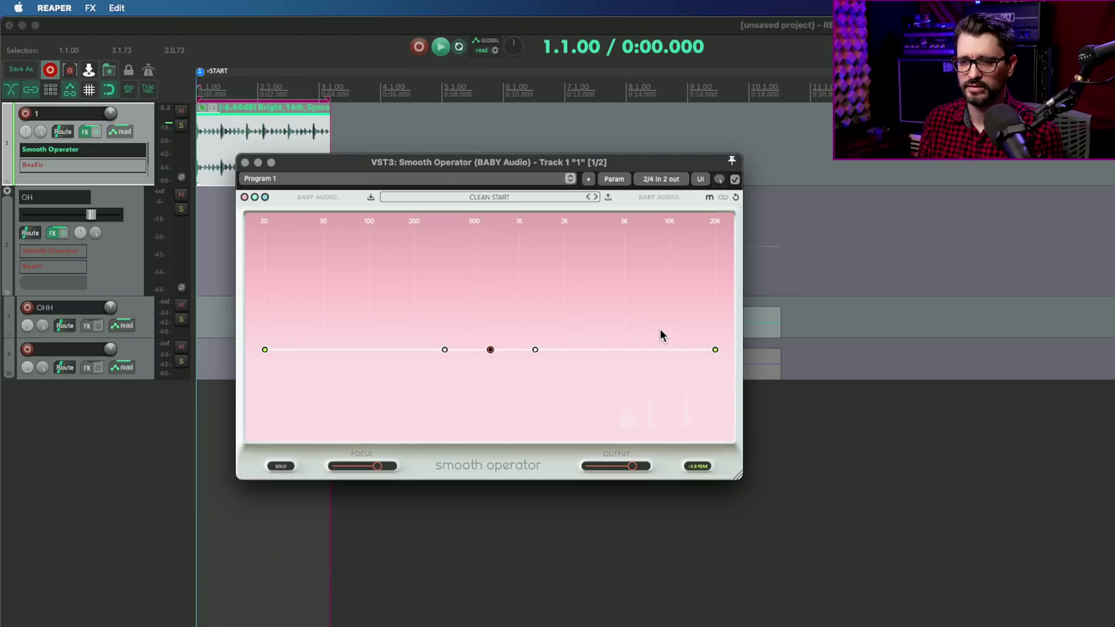
pyautogui.click(720, 179)
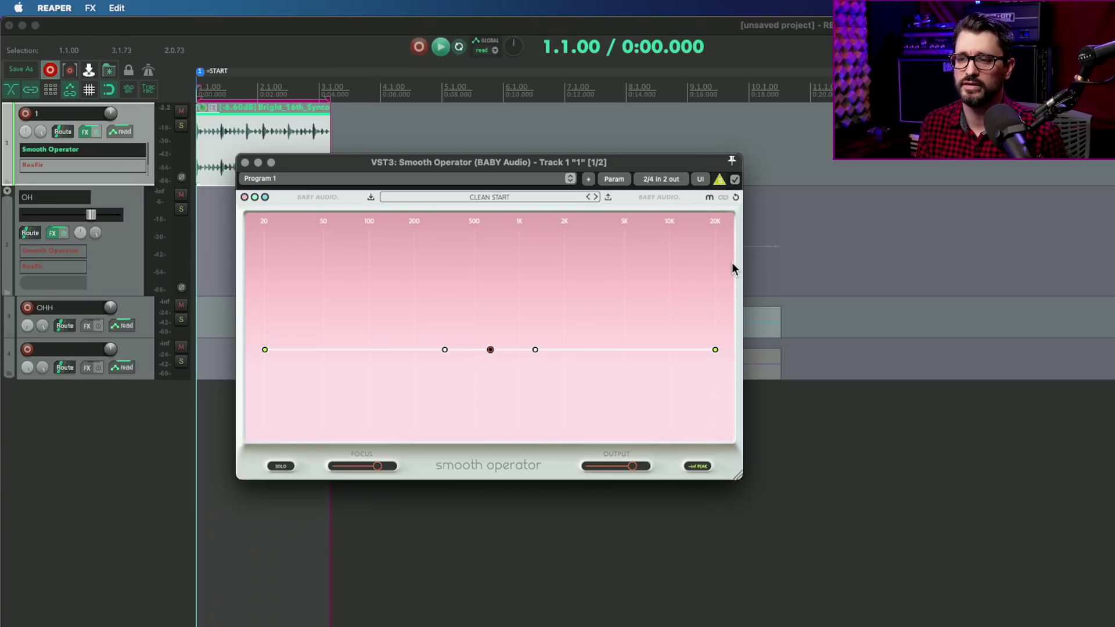
pyautogui.press('space')
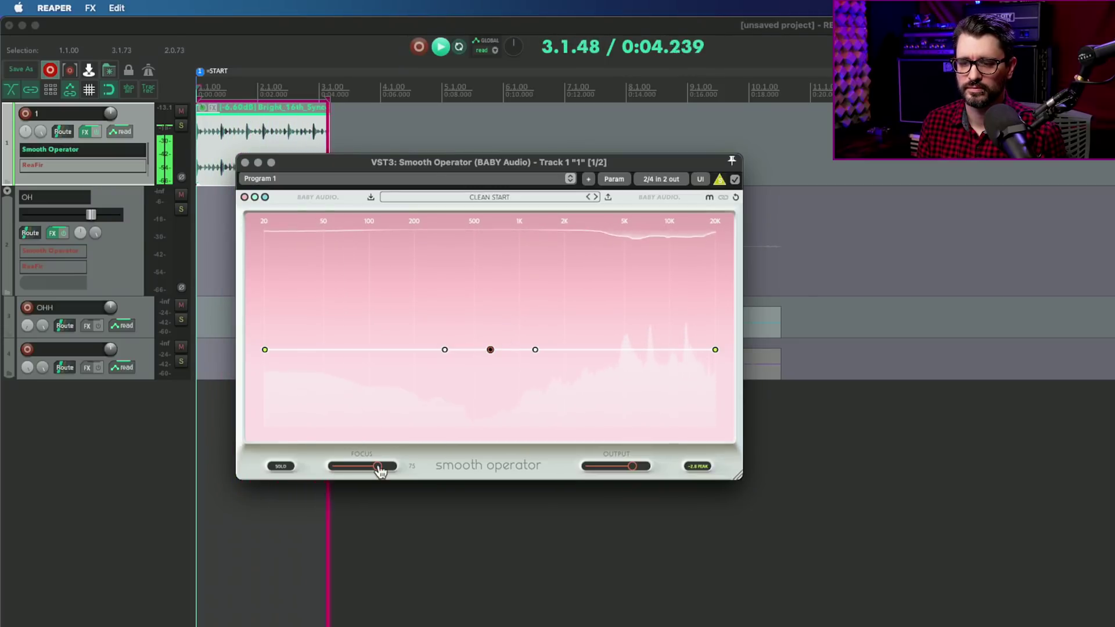
# - Max out Focus, lower the threshold to about -63.5 dB, and raise the 20 Hz end 11.7 dB
pyautogui.moveTo(380, 469)
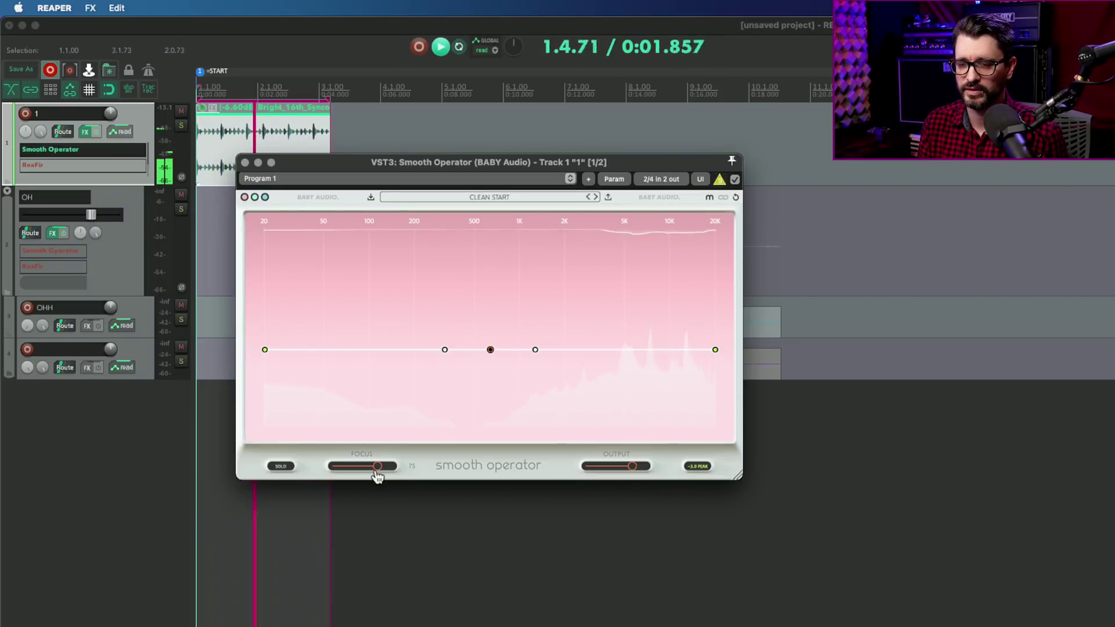
pyautogui.moveTo(379, 470); pyautogui.dragTo(534, 478)
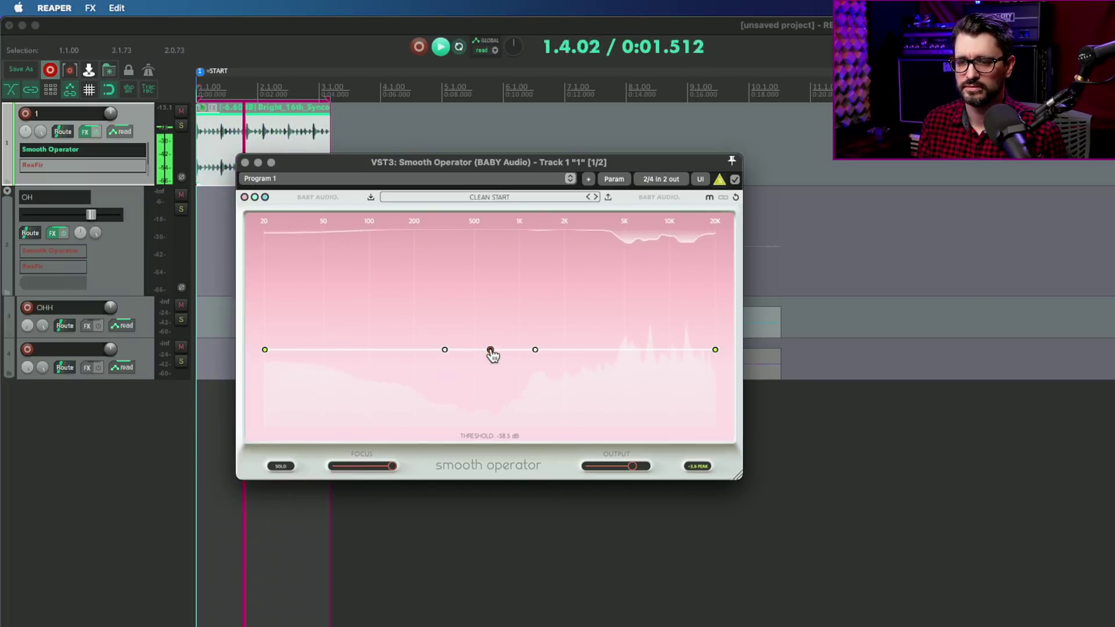
pyautogui.moveTo(490, 350)
pyautogui.mouseDown()
pyautogui.moveTo(493, 370)
pyautogui.moveTo(497, 344)
pyautogui.mouseUp()
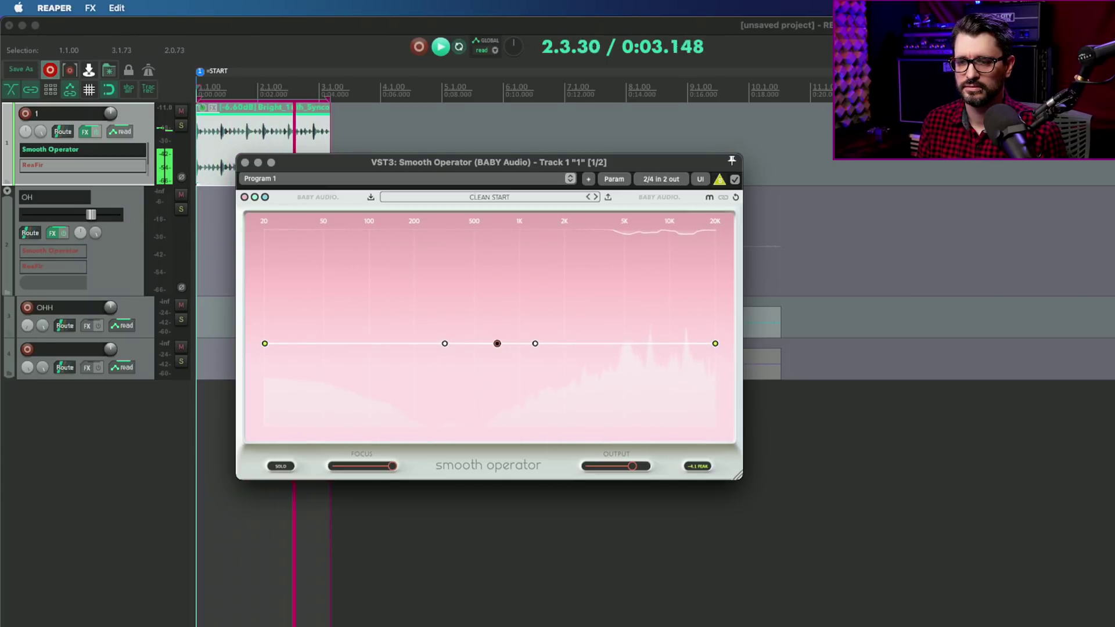
pyautogui.moveTo(265, 344); pyautogui.dragTo(269, 324)
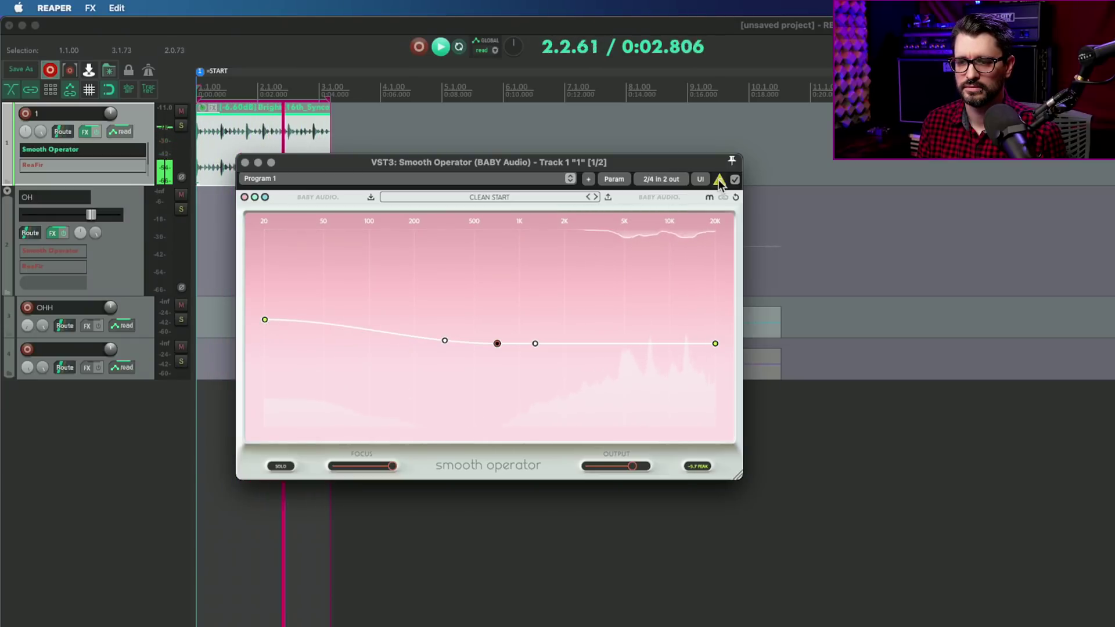
pyautogui.press('space')
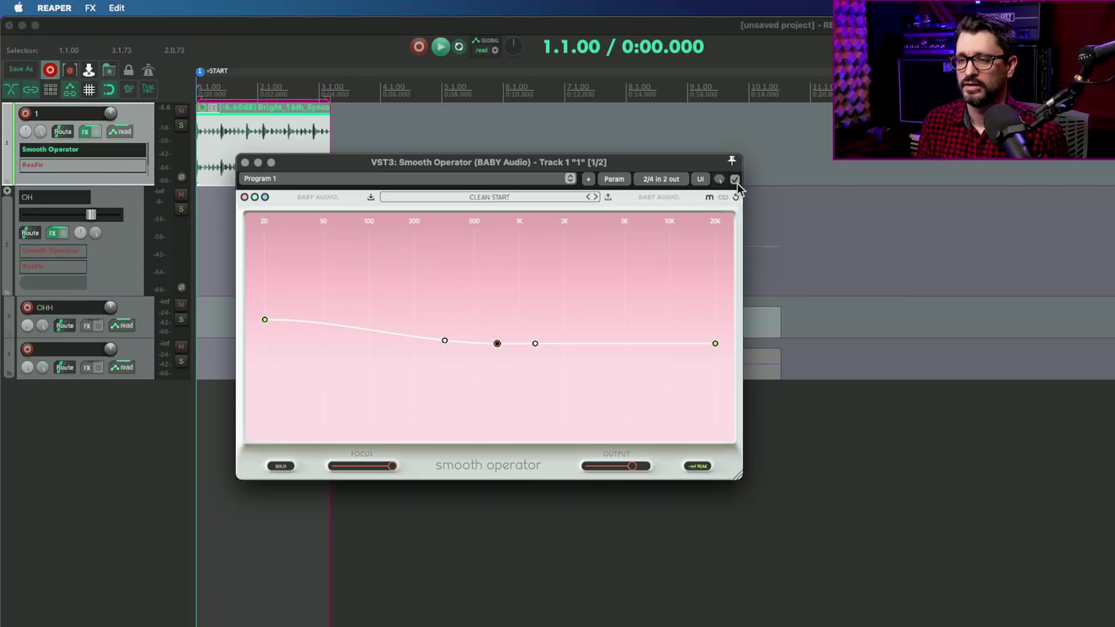
pyautogui.click(735, 179)
pyautogui.press('space')
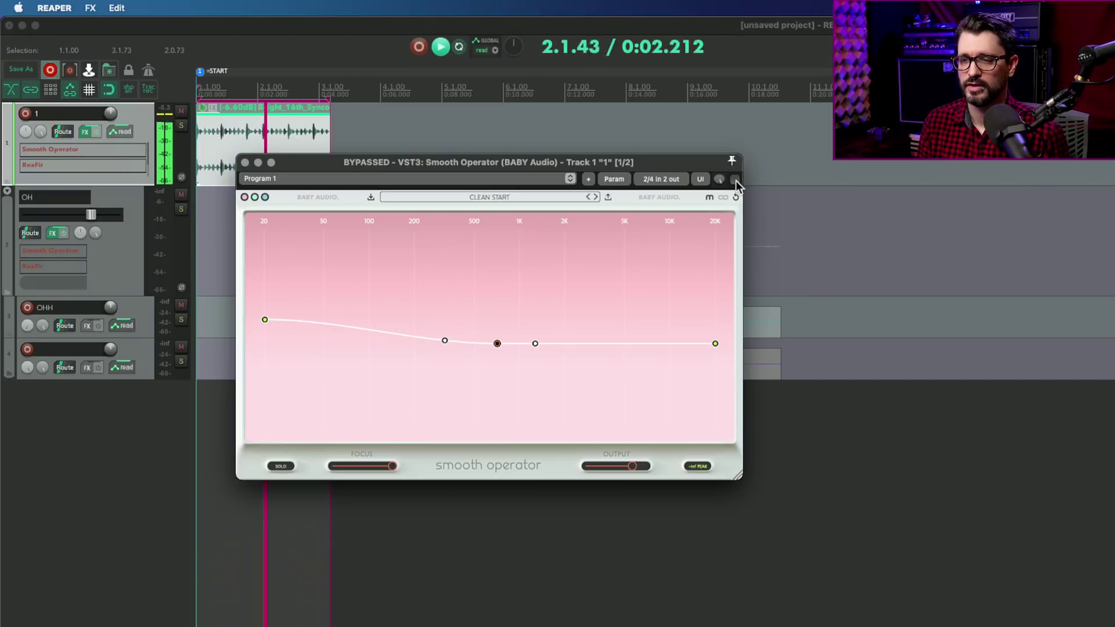
pyautogui.click(735, 179)
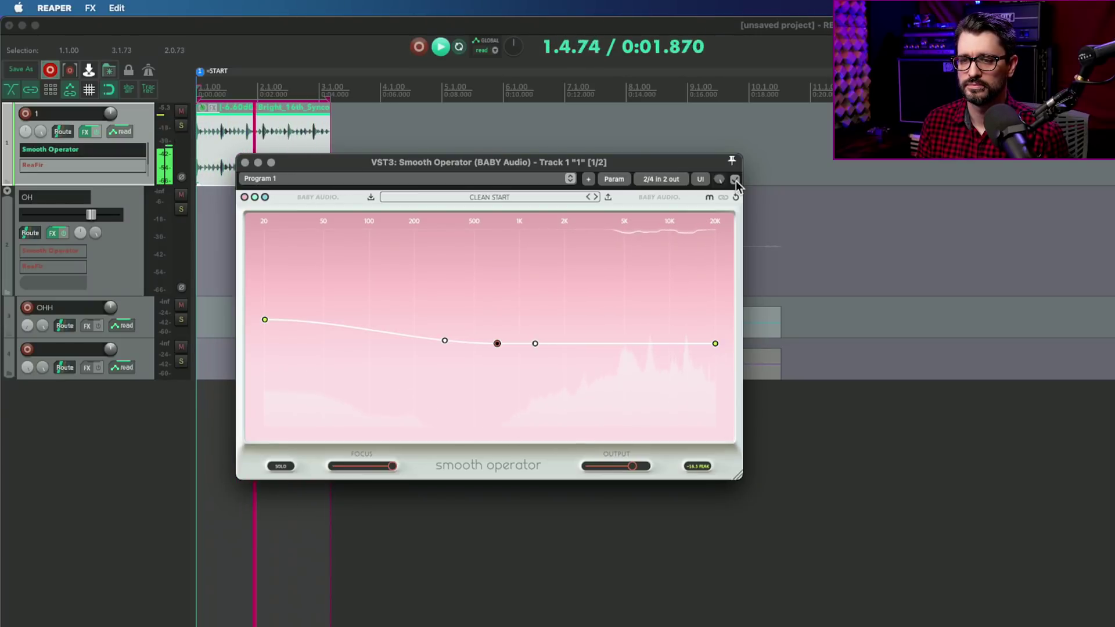
pyautogui.click(735, 179)
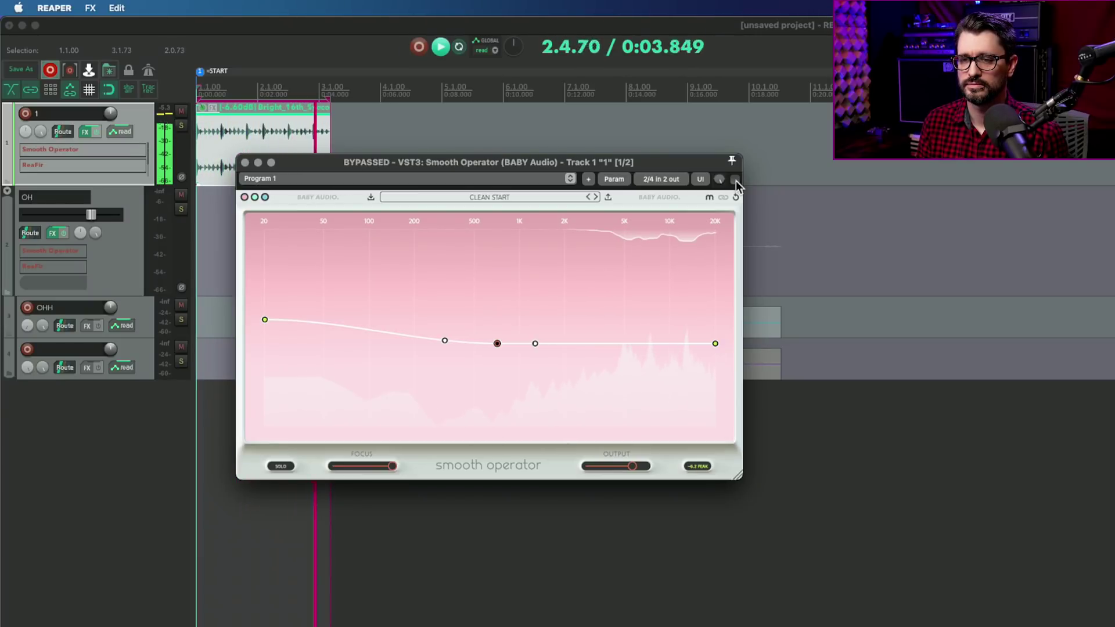
pyautogui.click(735, 179)
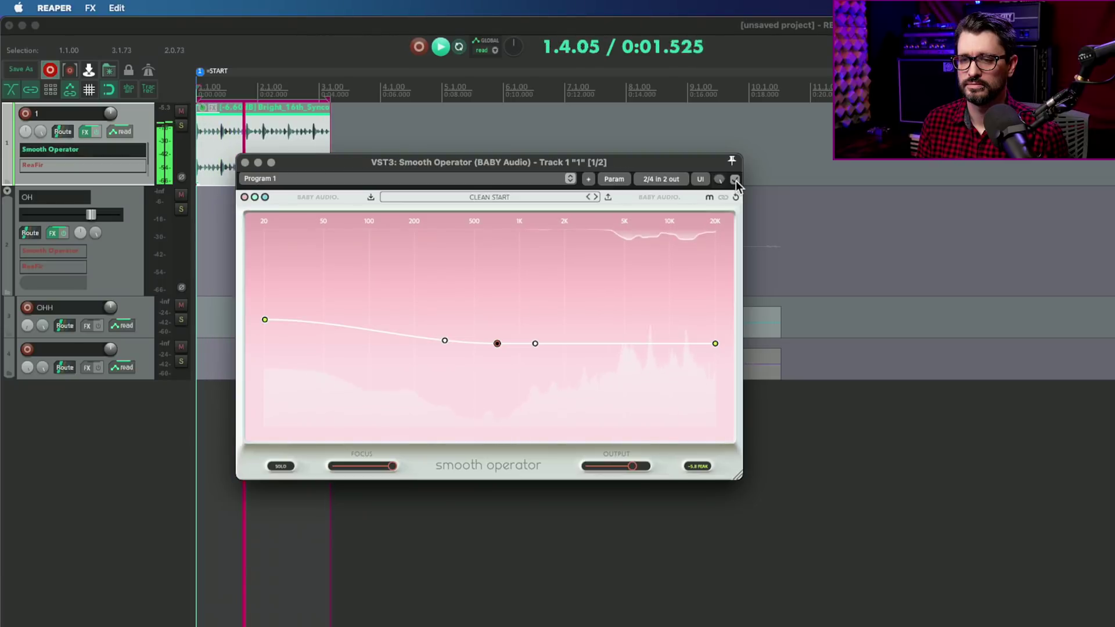
pyautogui.press('space')
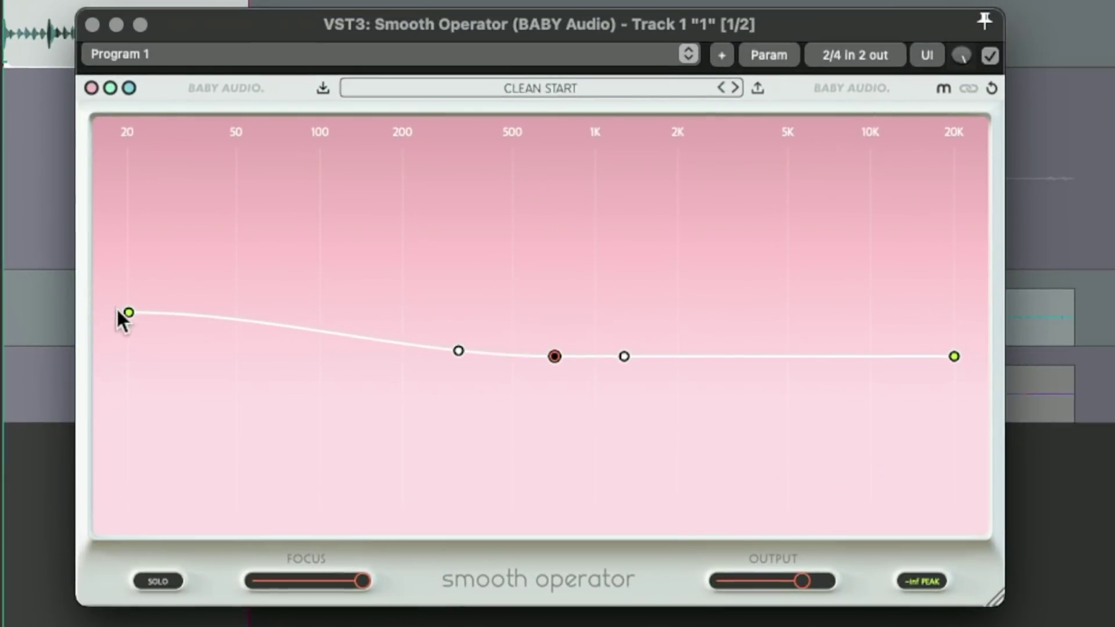
pyautogui.moveTo(129, 314)
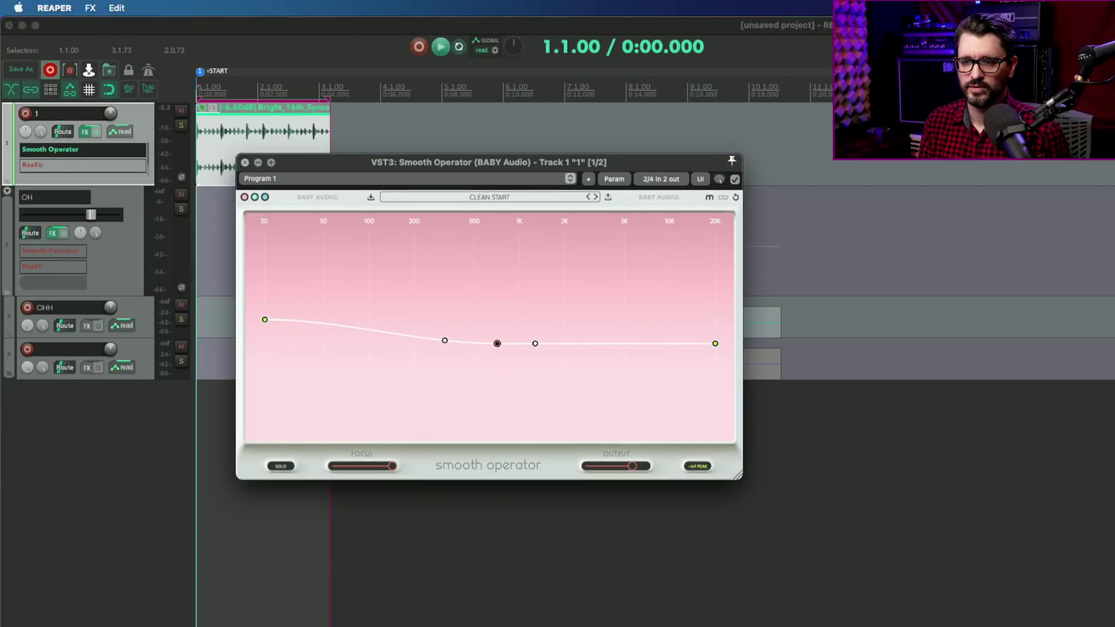
# - Close track 1's Smooth Operator, lower the OH plugin's threshold, and turn off its sidechain
pyautogui.click(244, 162)
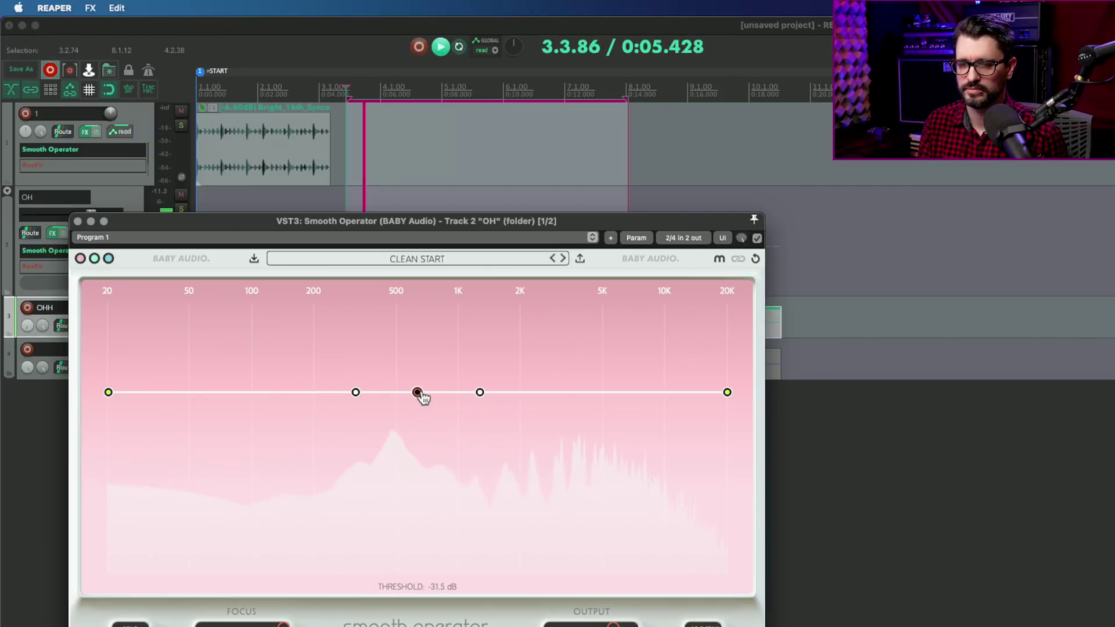
pyautogui.moveTo(427, 406); pyautogui.dragTo(425, 449)
pyautogui.click(742, 239)
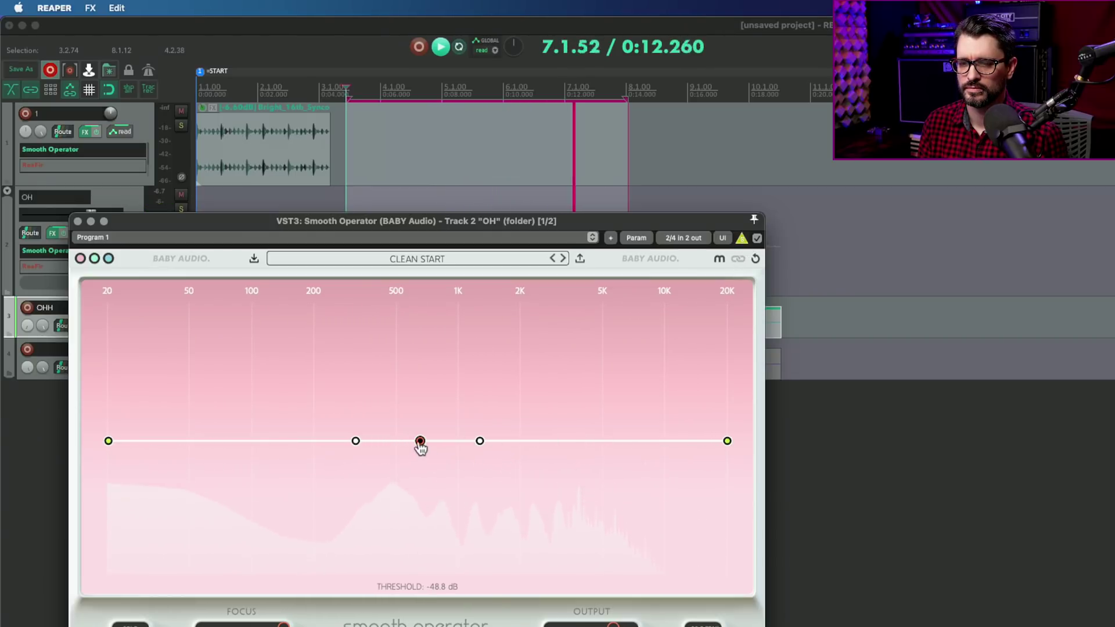
# - Reshape the OH curve downward toward the highs and raise the threshold to about -35.5 dB
pyautogui.moveTo(421, 446); pyautogui.dragTo(445, 427)
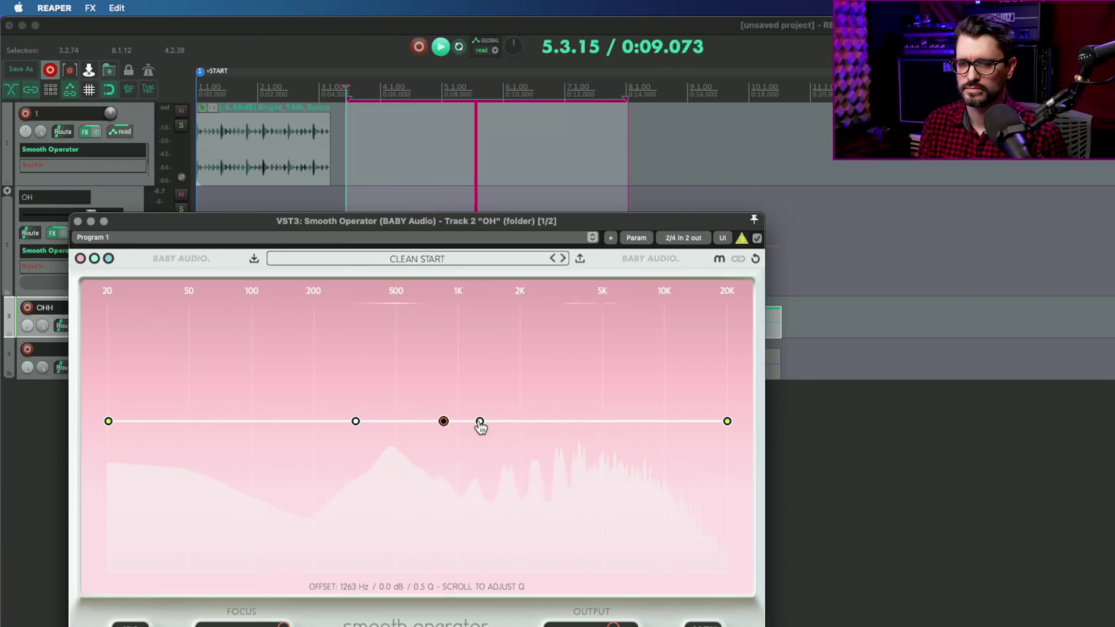
pyautogui.moveTo(443, 421); pyautogui.dragTo(443, 412)
pyautogui.moveTo(728, 414); pyautogui.dragTo(735, 480)
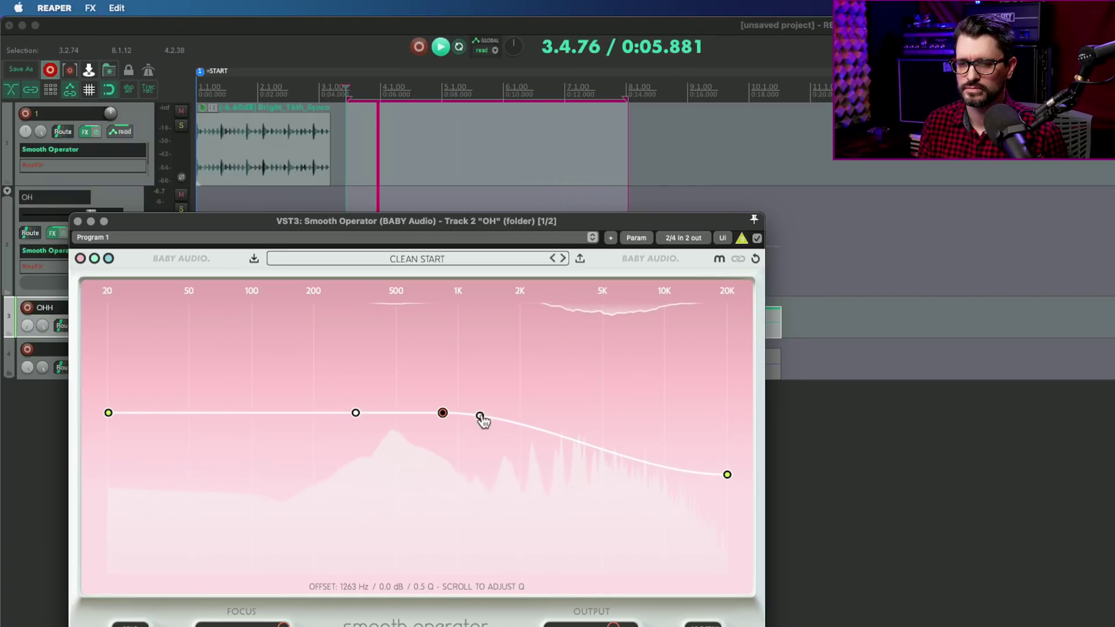
pyautogui.moveTo(480, 417); pyautogui.dragTo(539, 457)
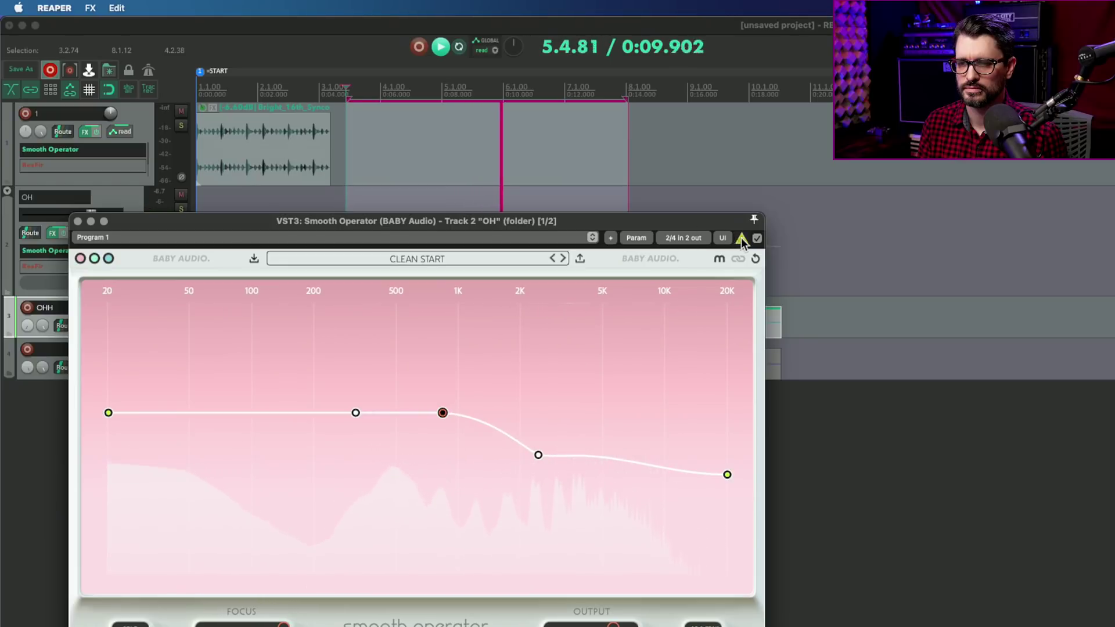
pyautogui.moveTo(442, 412)
pyautogui.mouseDown()
pyautogui.moveTo(449, 393)
pyautogui.moveTo(450, 411)
pyautogui.mouseUp()
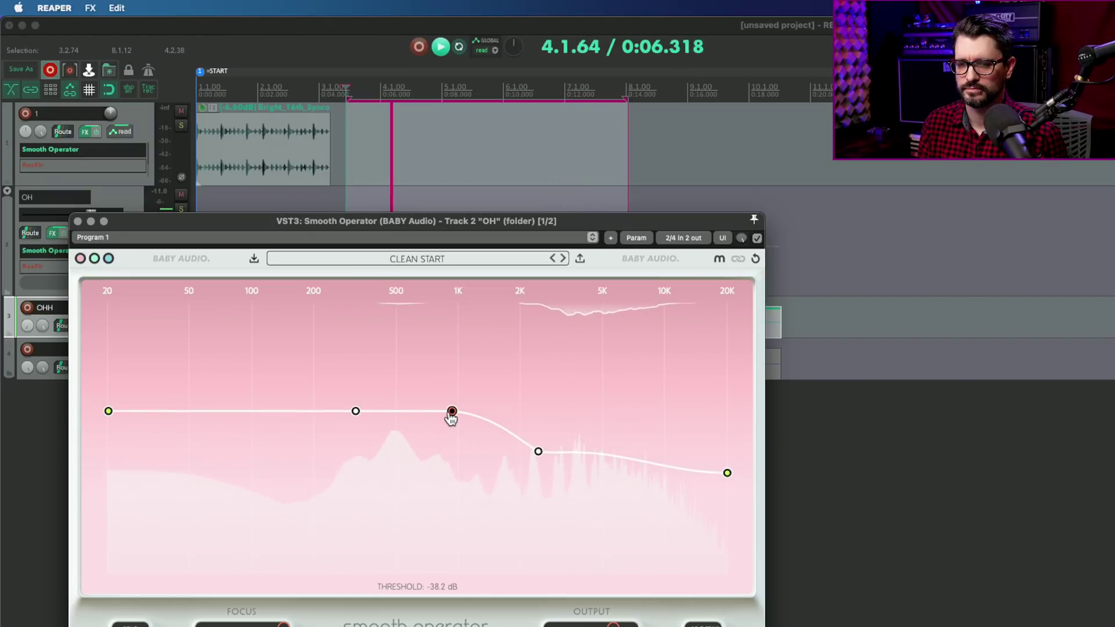
pyautogui.moveTo(451, 415); pyautogui.dragTo(452, 404)
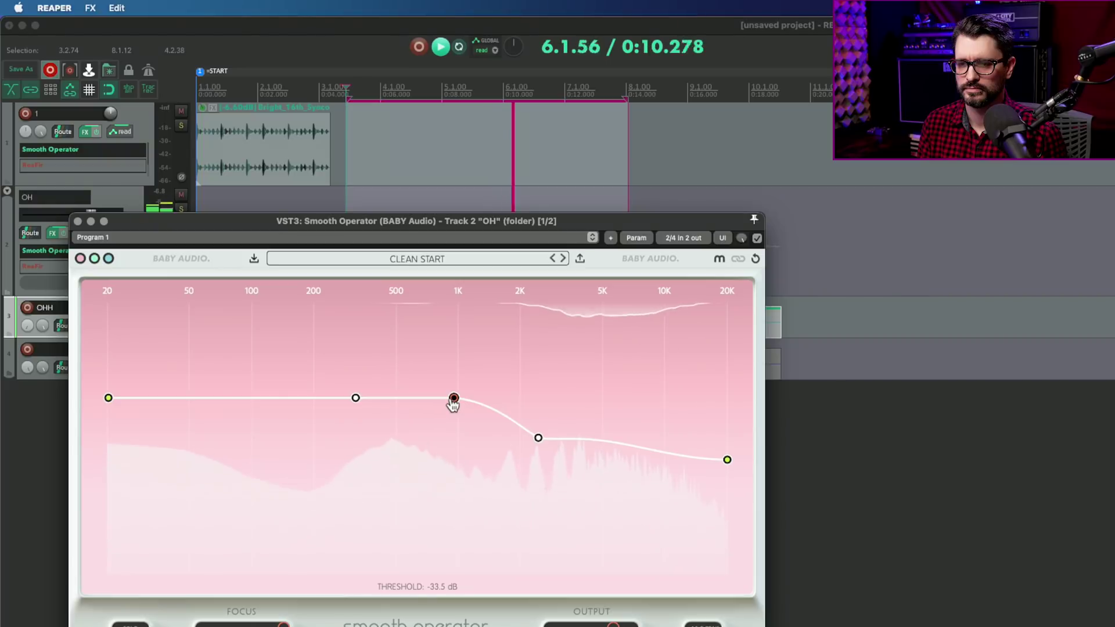
# - A/B track 1's Smooth Operator by bypassing and re-enabling it, then stop playback
pyautogui.click(757, 238)
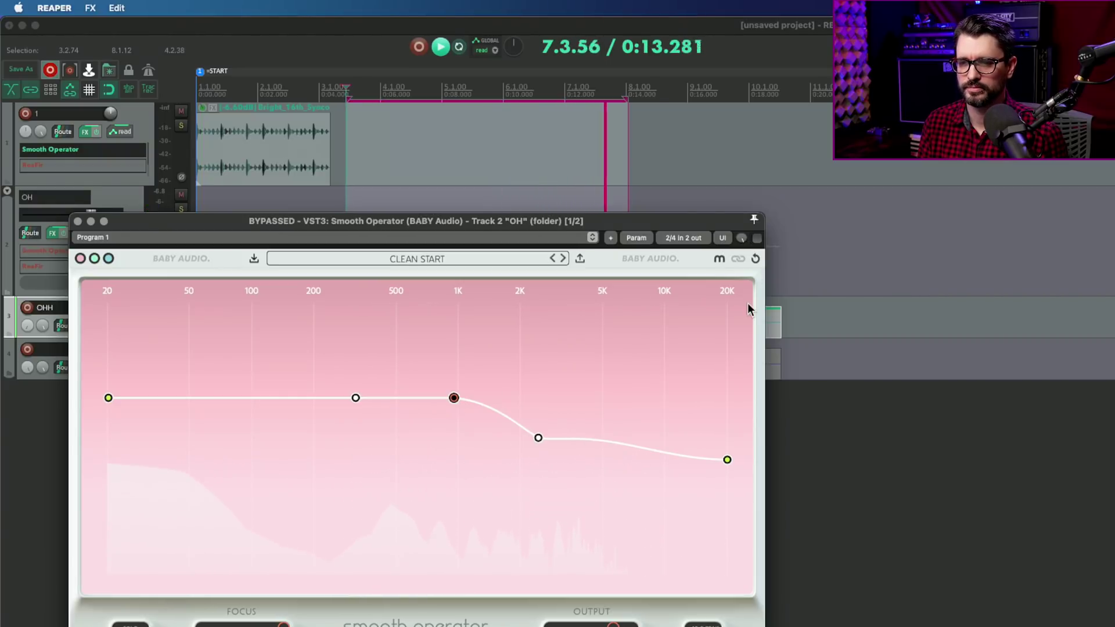
pyautogui.click(756, 238)
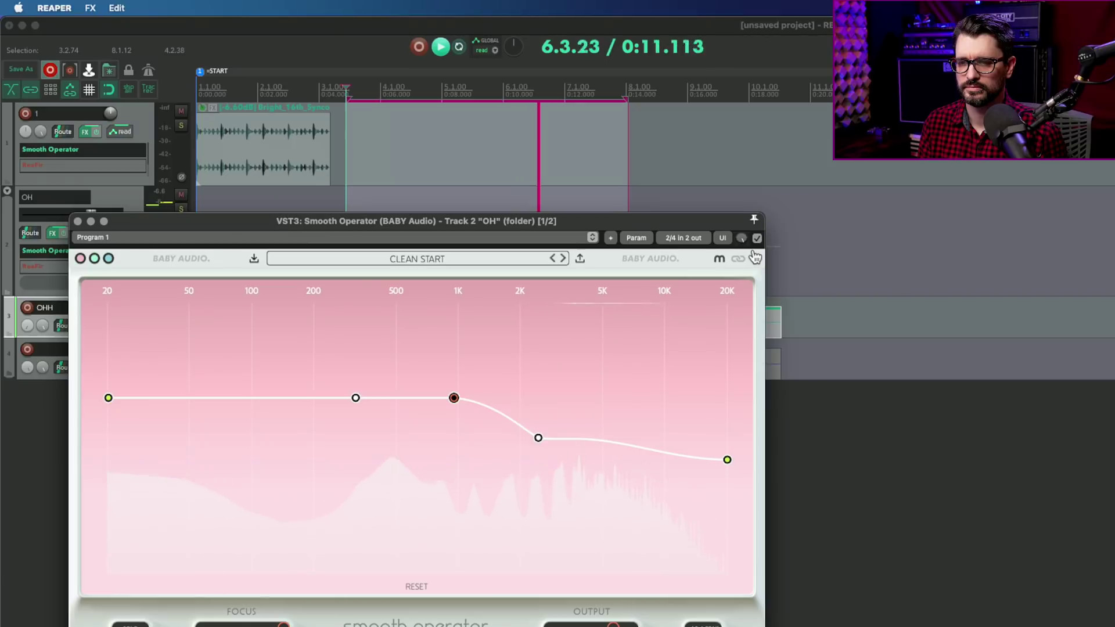
pyautogui.moveTo(646, 238); pyautogui.dragTo(587, 421)
pyautogui.press('space')
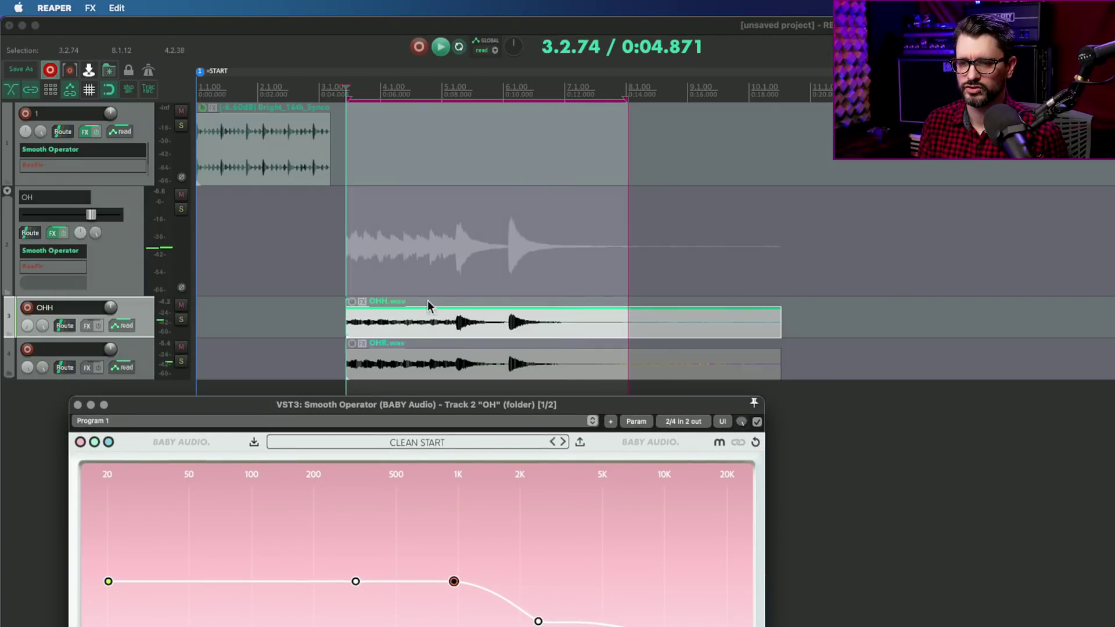
# - Loop 3.3.72 to 4.4.27 and A/B the OH track's Smooth Operator
pyautogui.moveTo(427, 301); pyautogui.dragTo(361, 296)
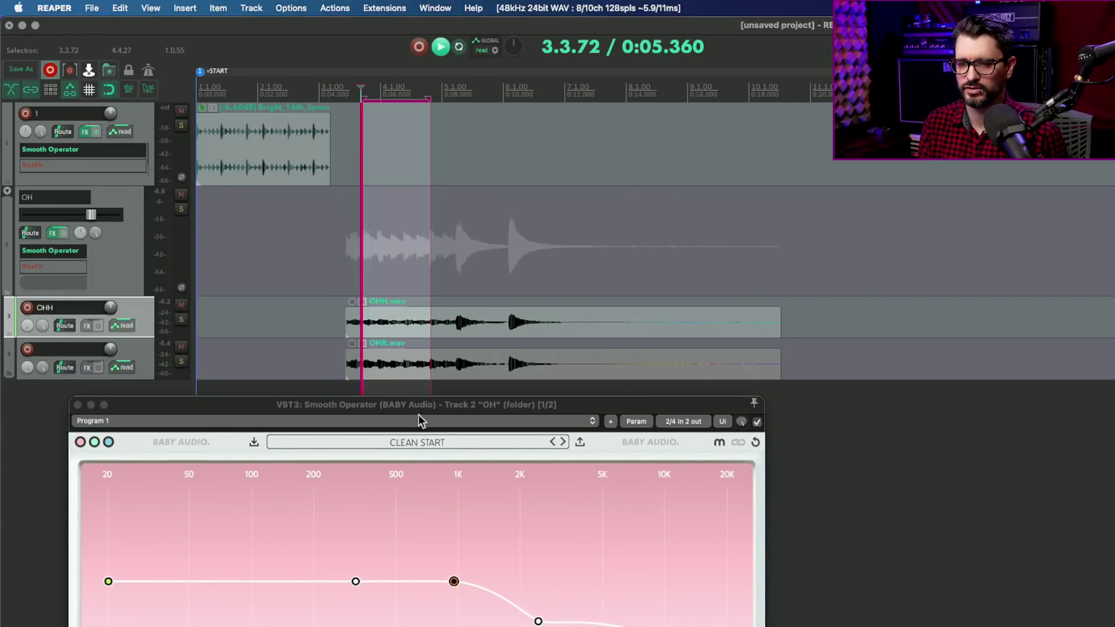
pyautogui.press('space')
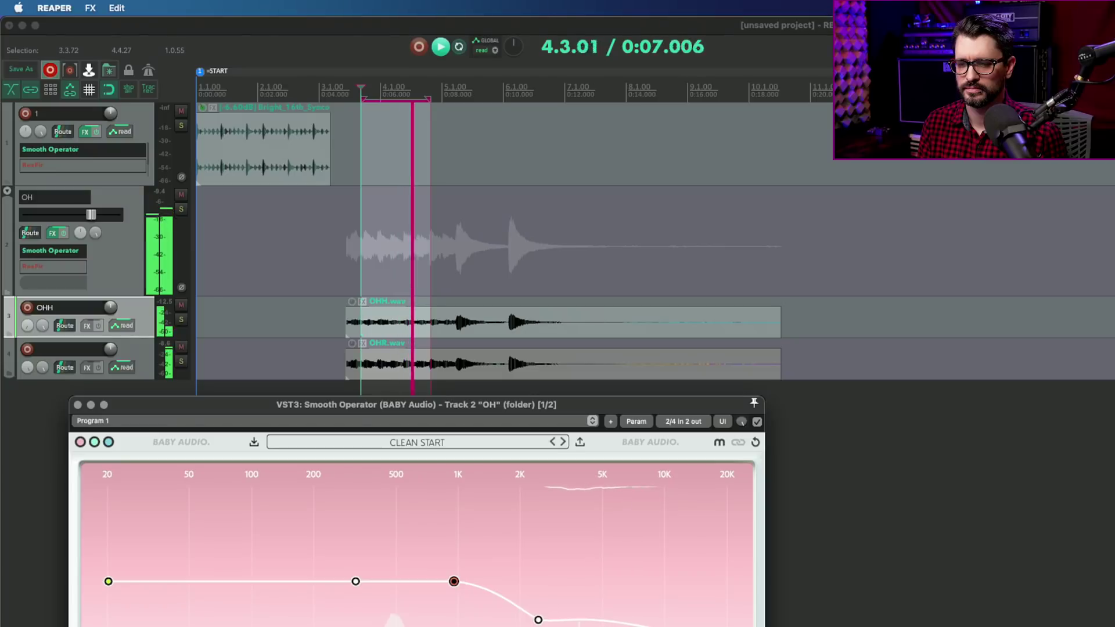
pyautogui.click(757, 422)
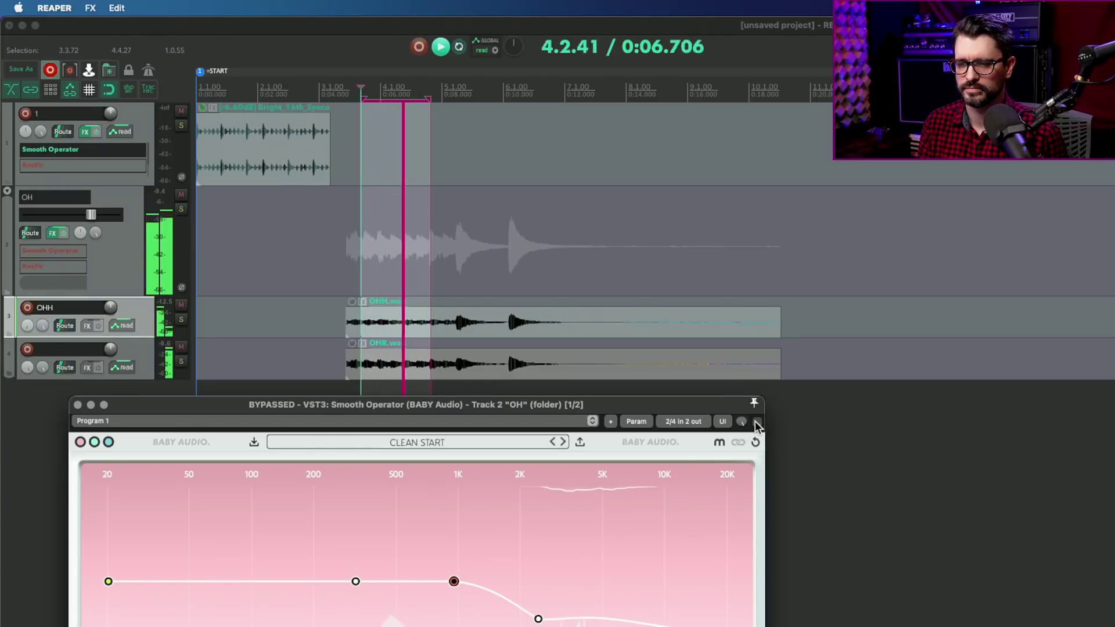
pyautogui.click(756, 423)
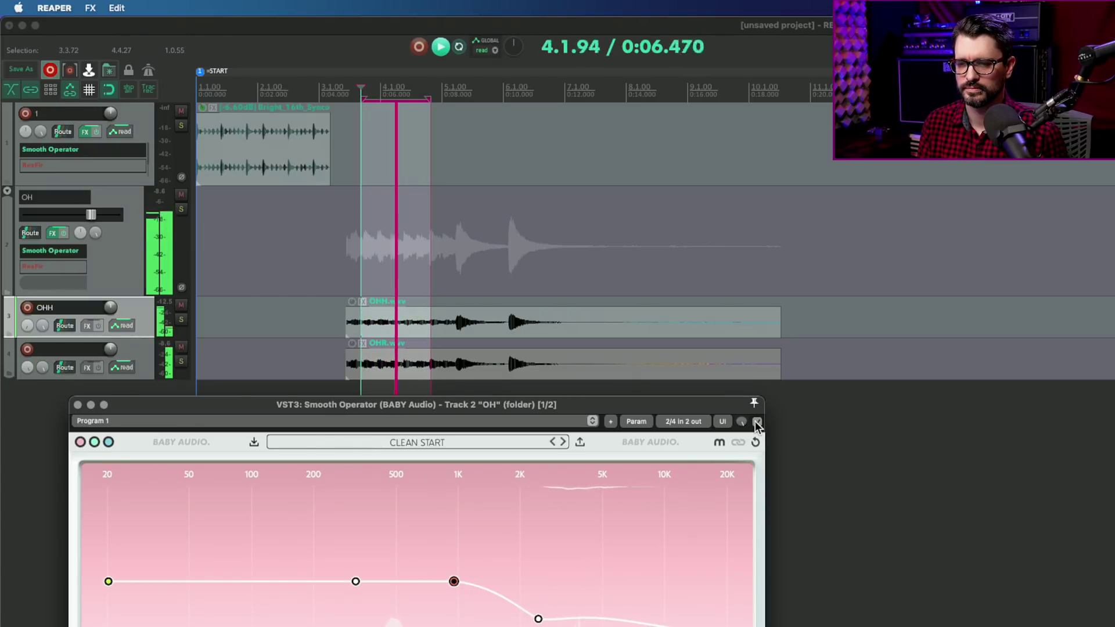
pyautogui.press('space')
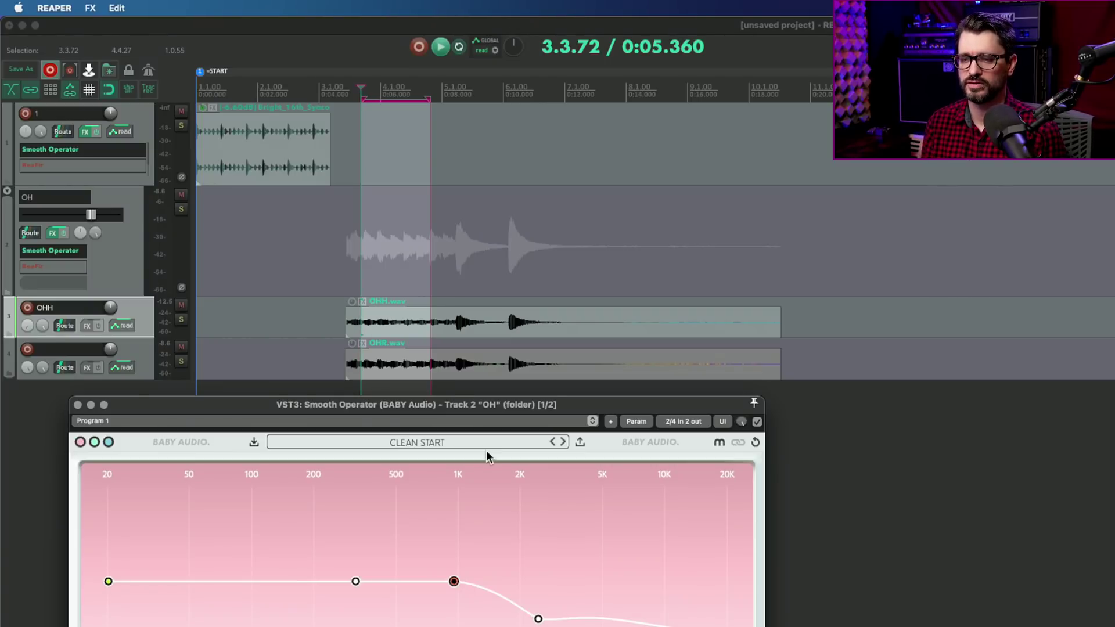
# - Close the Smooth Operator window and switch track 1 over to ReaFir
pyautogui.moveTo(454, 406); pyautogui.dragTo(465, 382)
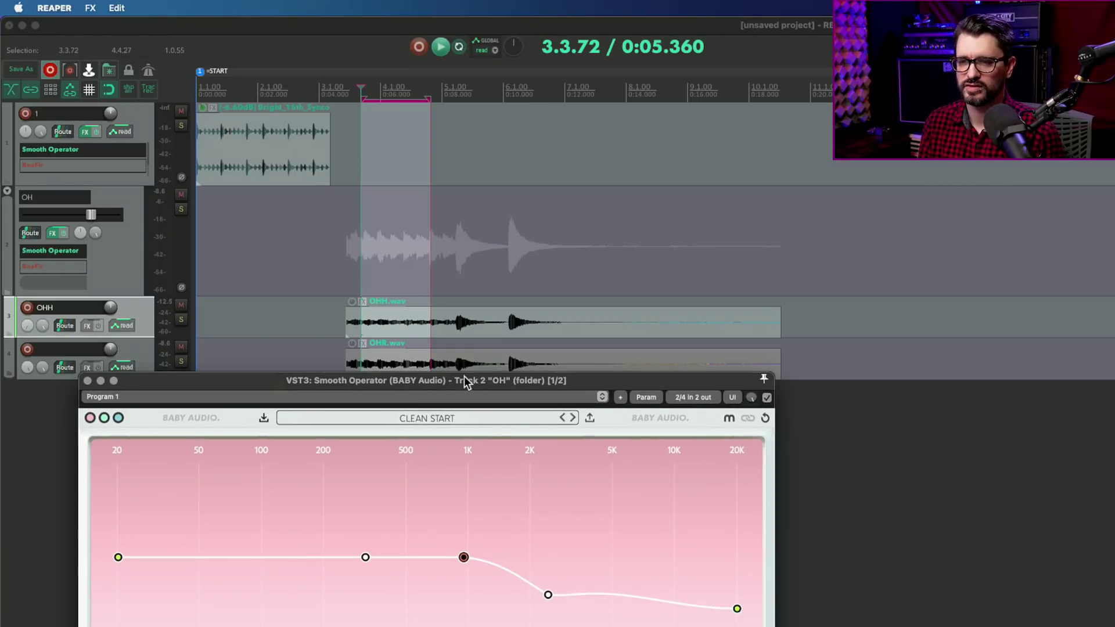
pyautogui.click(88, 381)
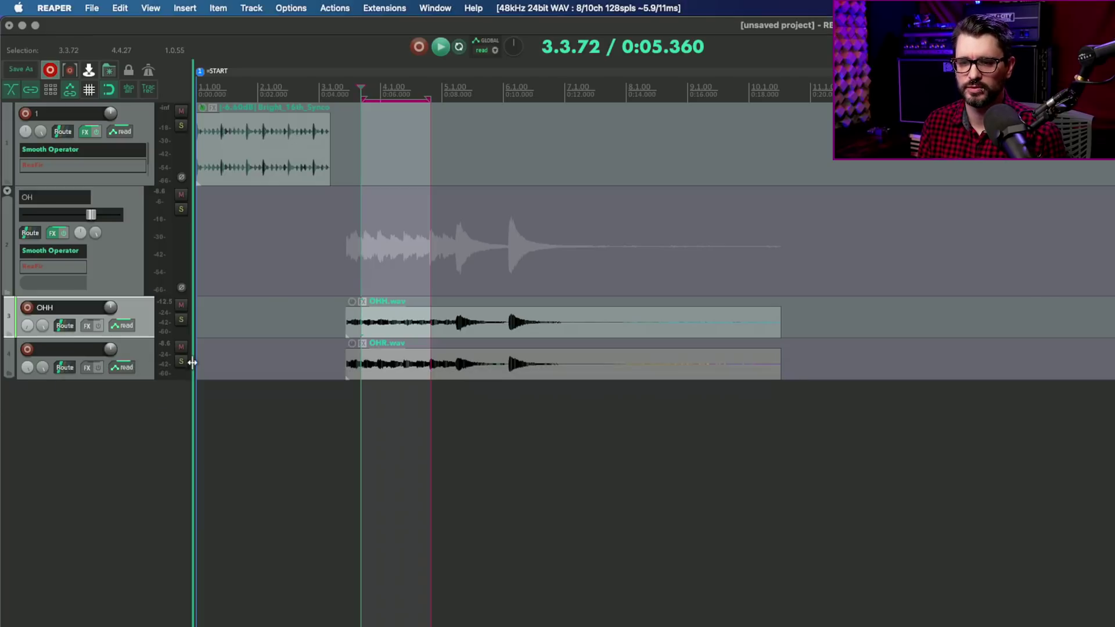
pyautogui.click(150, 279)
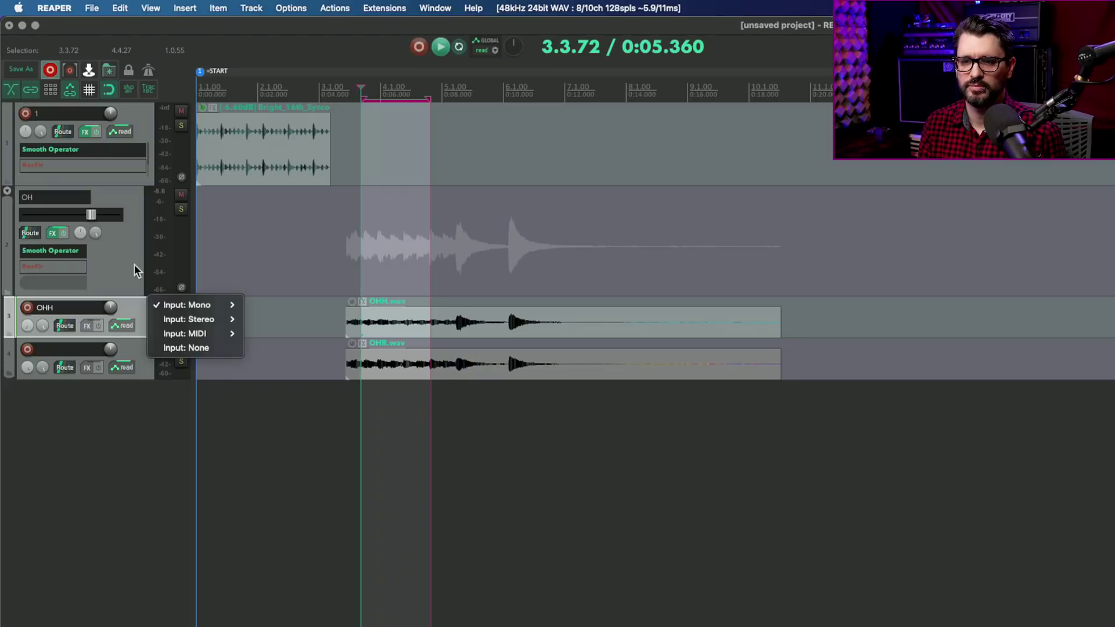
pyautogui.press('Escape')
pyautogui.keyDown('ctrl'); pyautogui.click(66, 251); pyautogui.keyUp('ctrl')
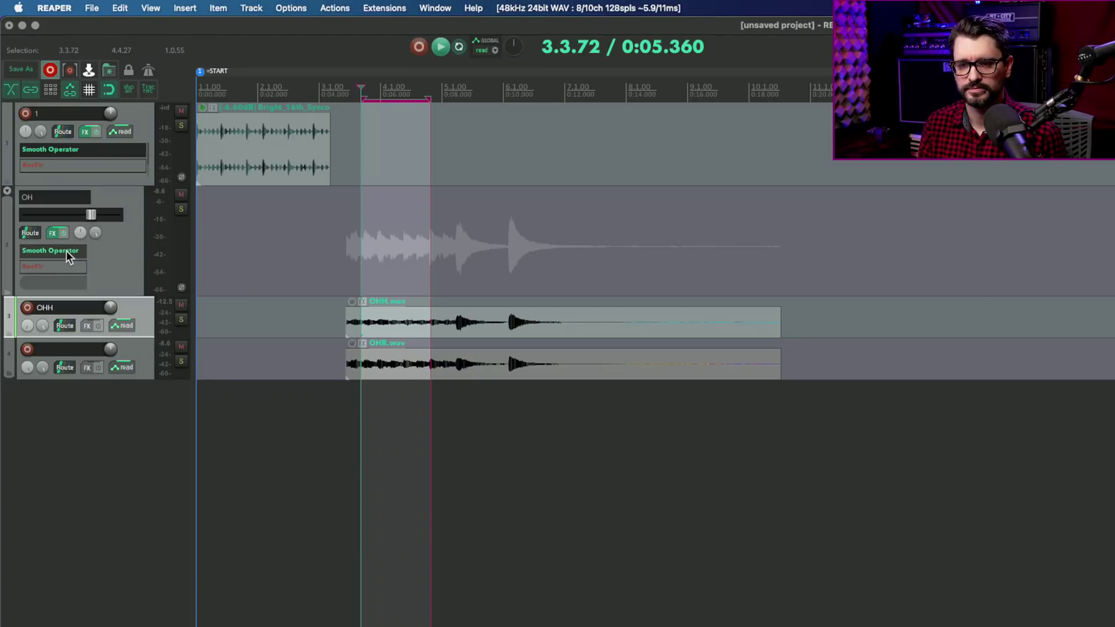
# - Open track 1's ReaFir, time-select the whole item, and enlarge the ReaFir window
pyautogui.click(60, 164)
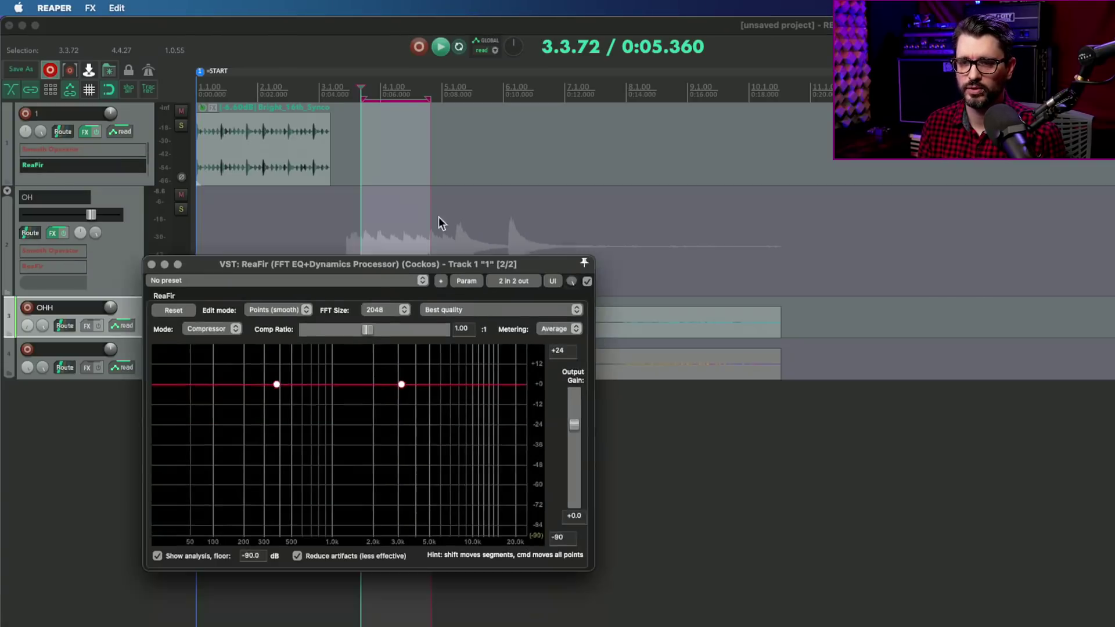
pyautogui.click(271, 144)
pyautogui.doubleClick(272, 143)
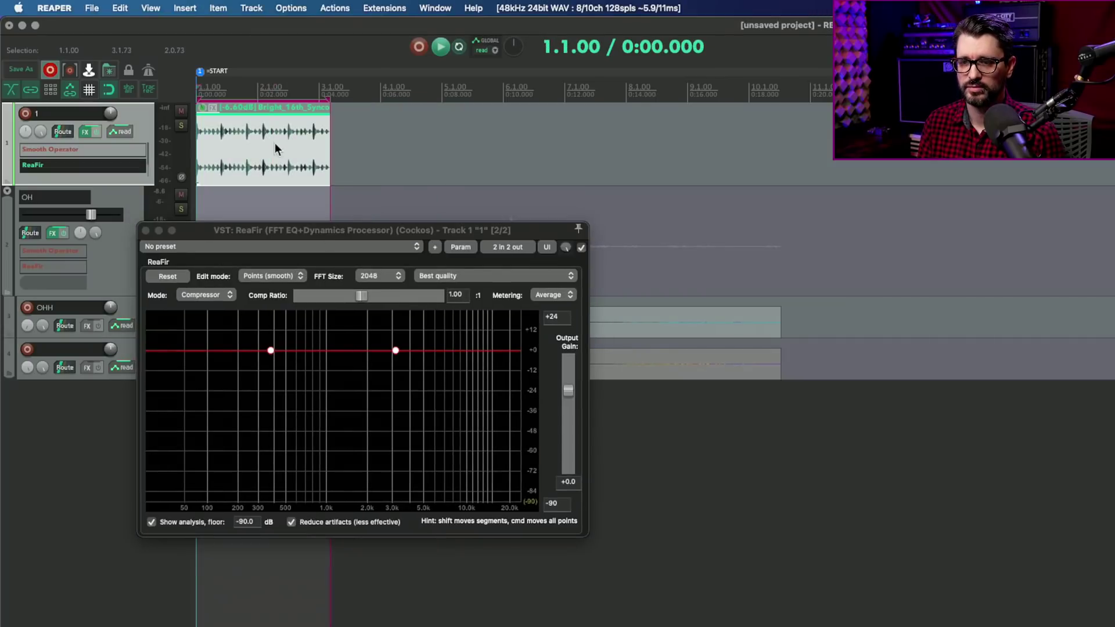
pyautogui.moveTo(453, 227); pyautogui.dragTo(457, 116)
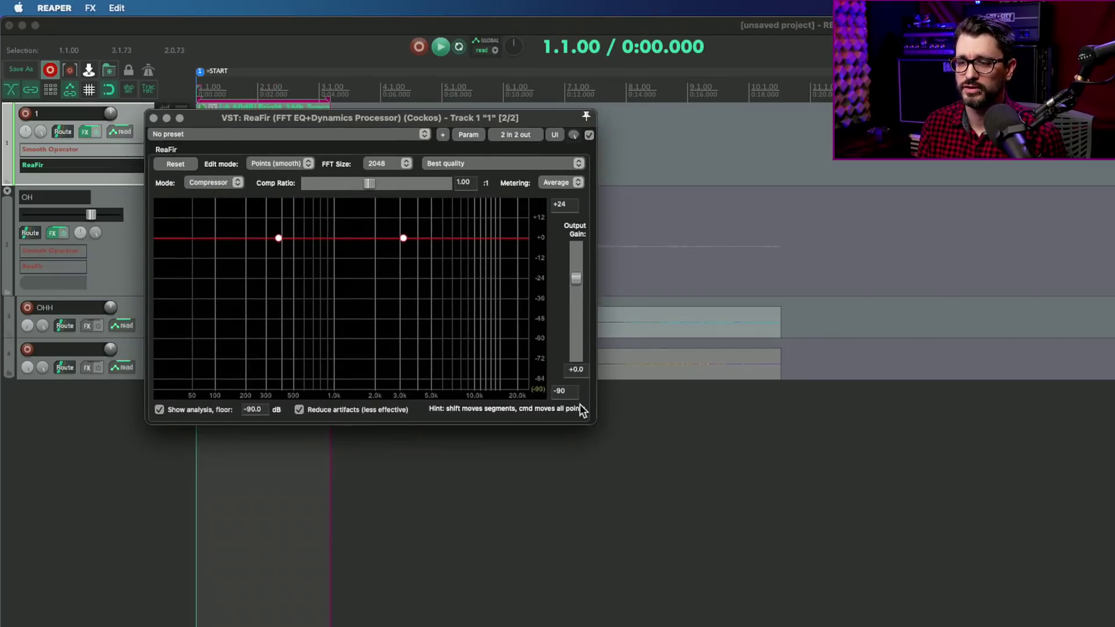
pyautogui.moveTo(587, 419); pyautogui.dragTo(807, 605)
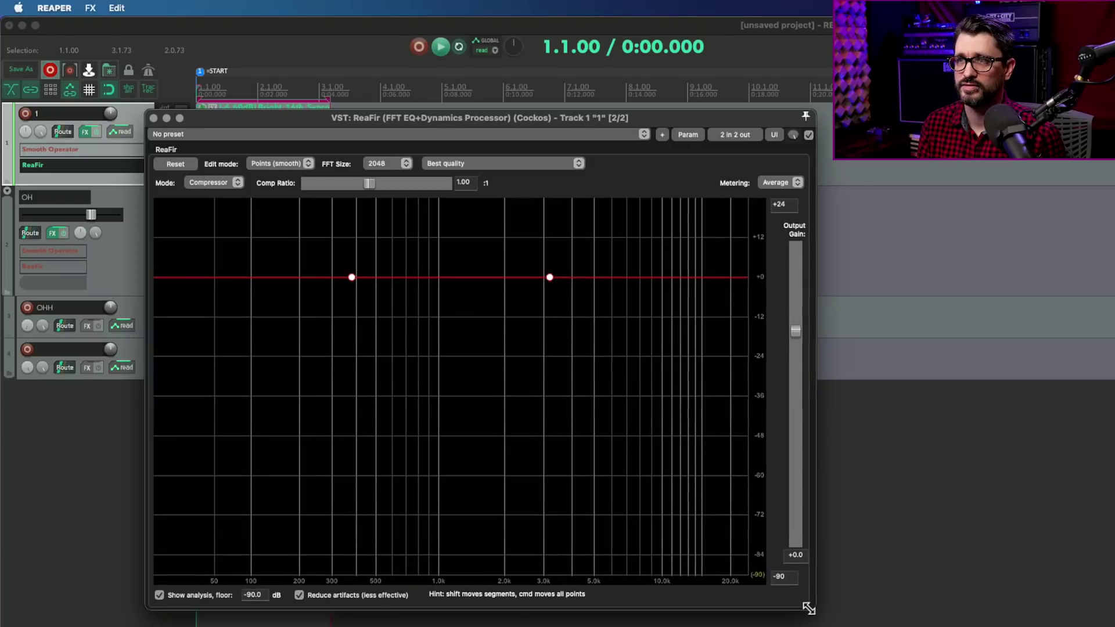
# - Keep ReaFir in Compressor mode with FFT size 2048 and Best quality
pyautogui.click(208, 184)
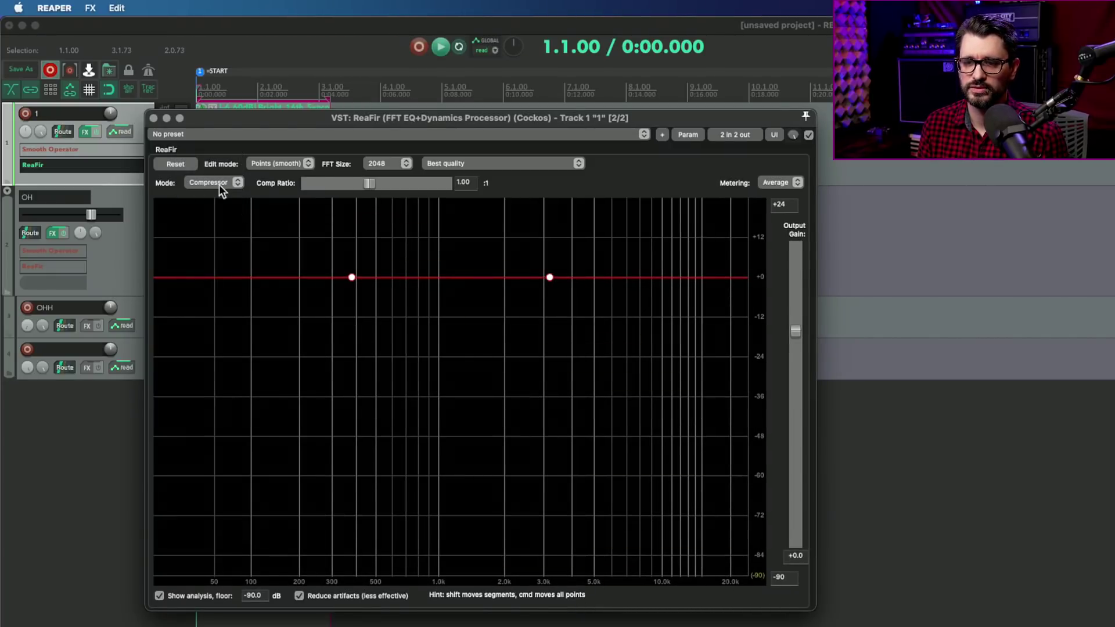
pyautogui.click(386, 165)
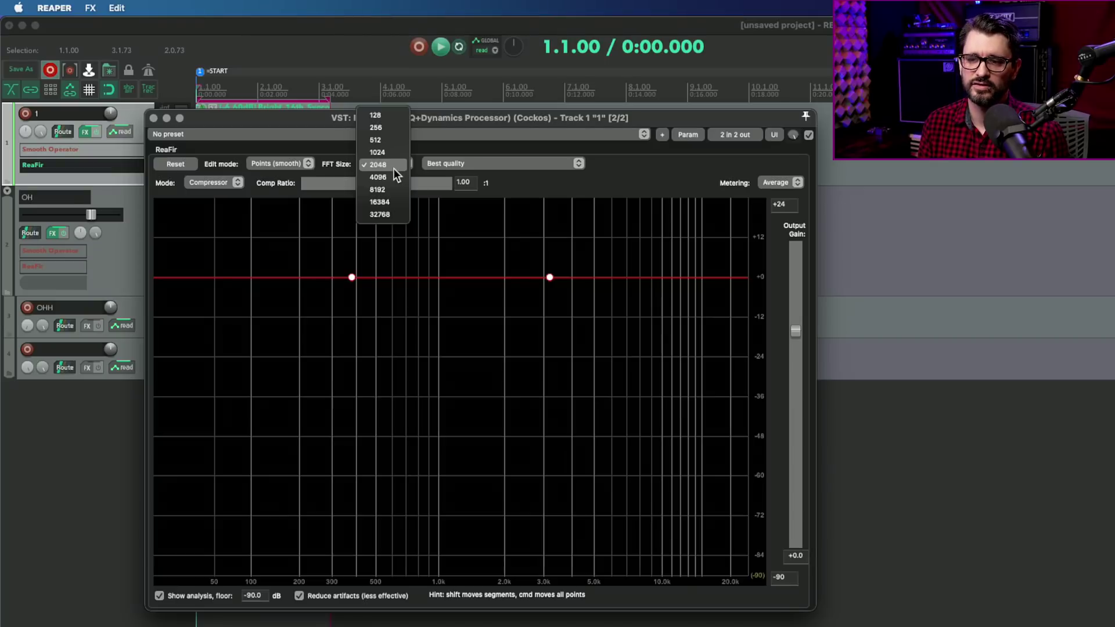
pyautogui.click(392, 168)
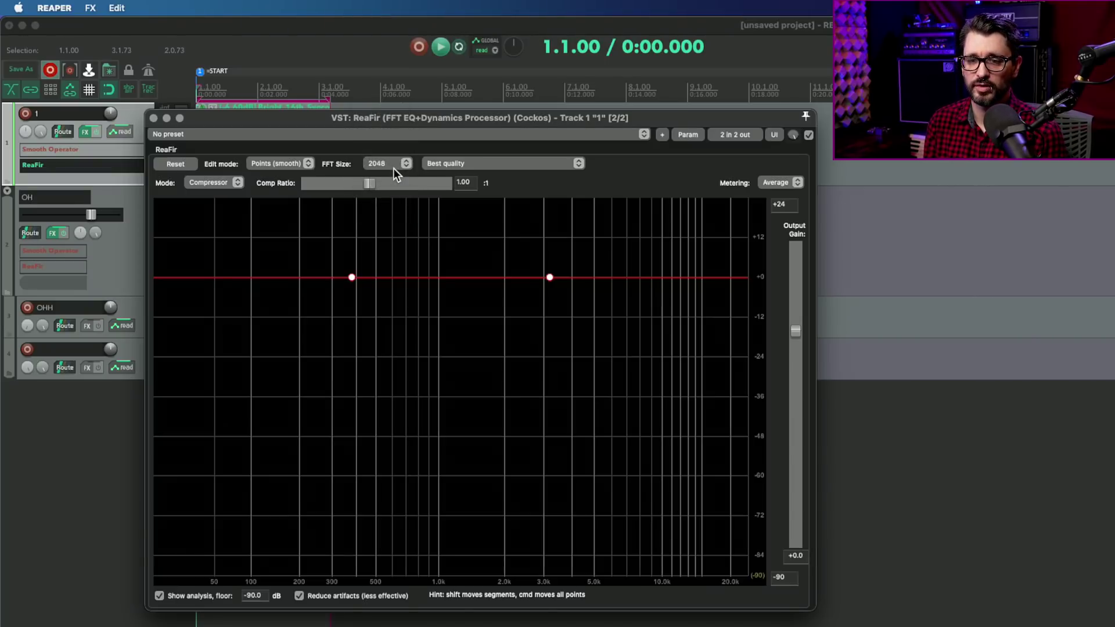
pyautogui.click(467, 168)
pyautogui.click(466, 168)
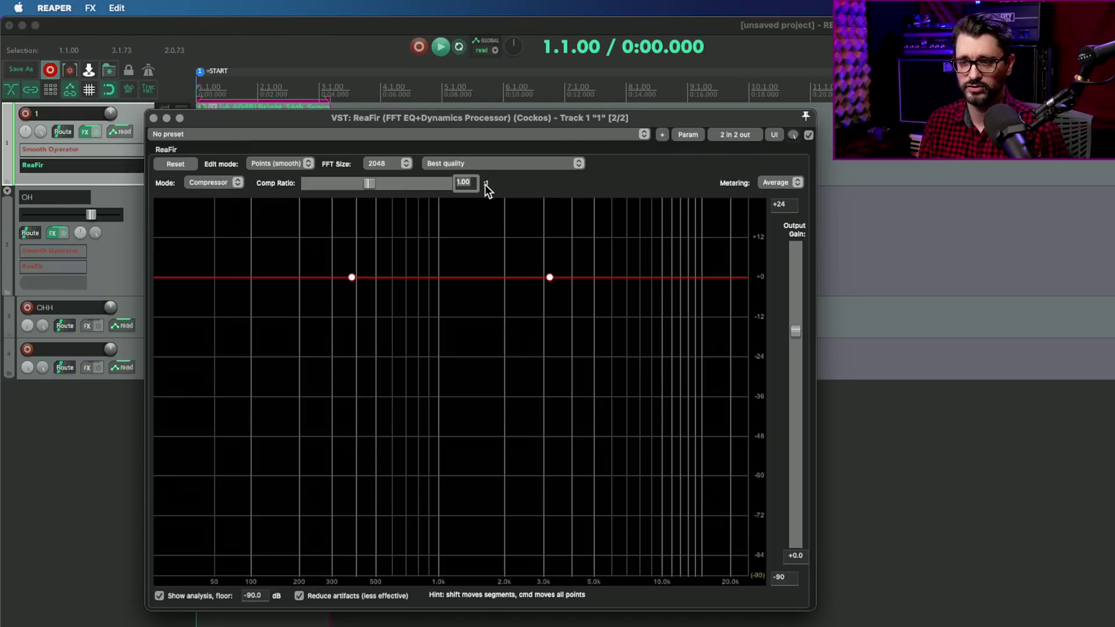
# - Set ReaFir's compression ratio to 2, shift the threshold curve to about +4.7 dB, and play
pyautogui.write('2')
pyautogui.press('Return')
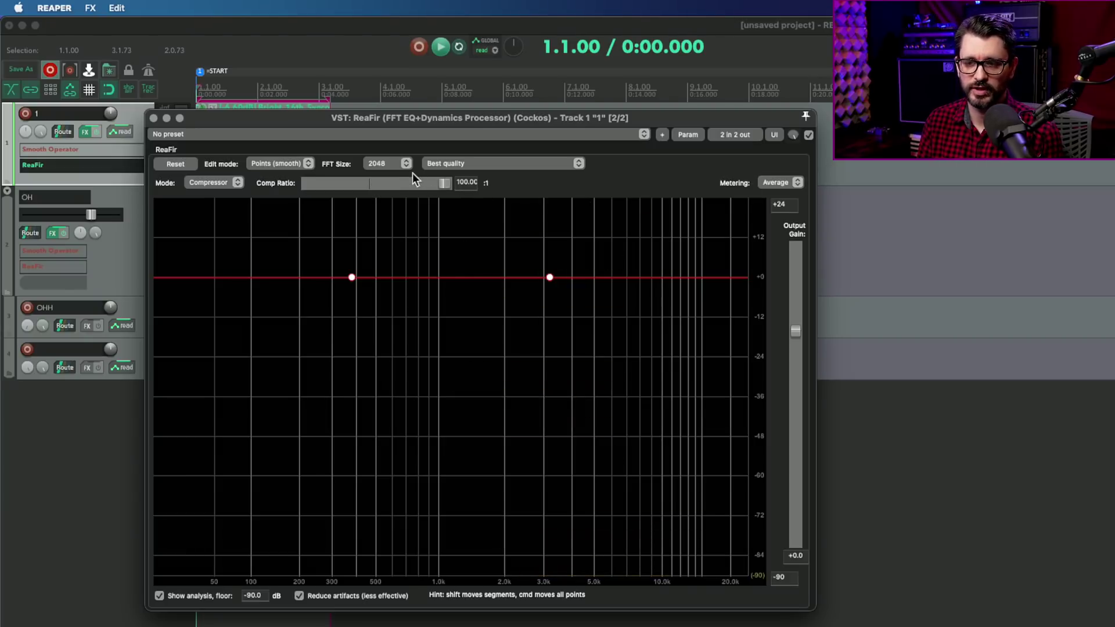
pyautogui.write('2')
pyautogui.press('Return')
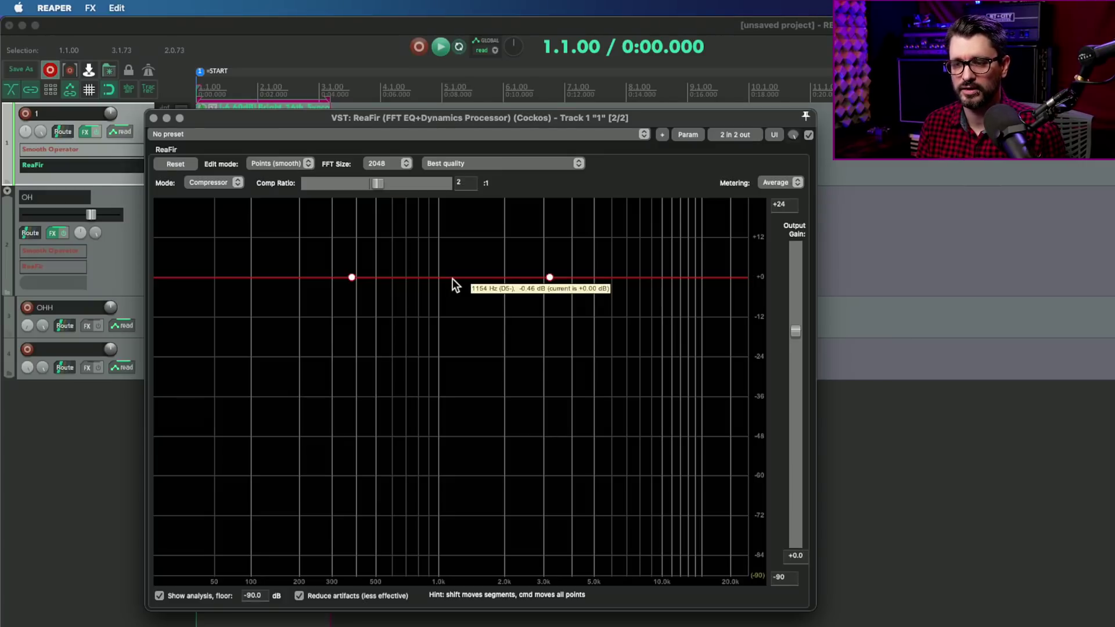
pyautogui.moveTo(451, 279); pyautogui.dragTo(486, 263)
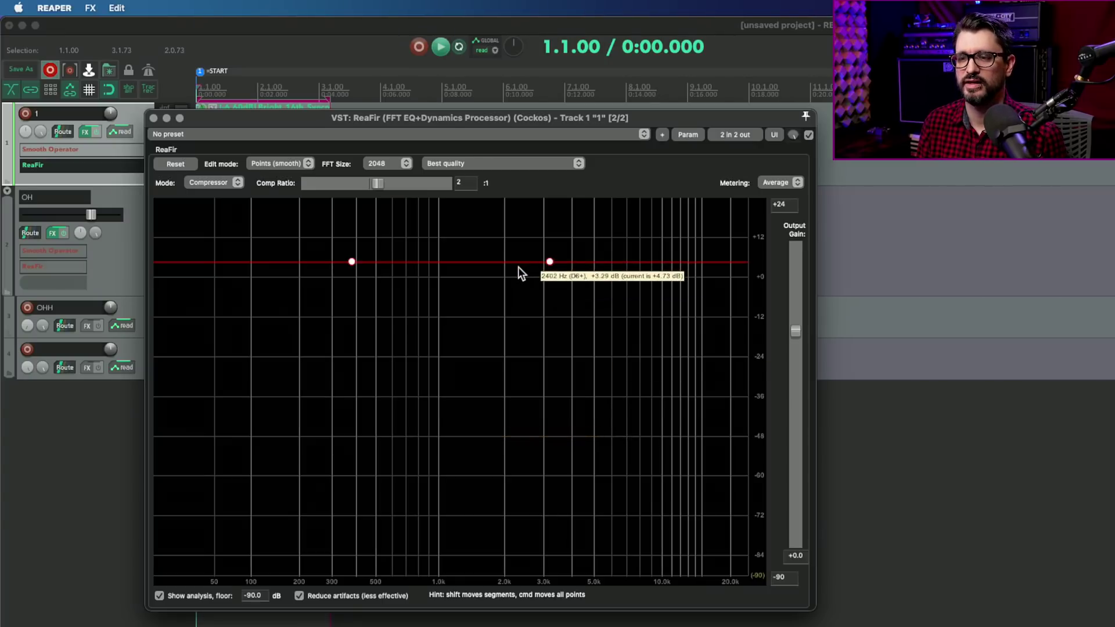
pyautogui.press('space')
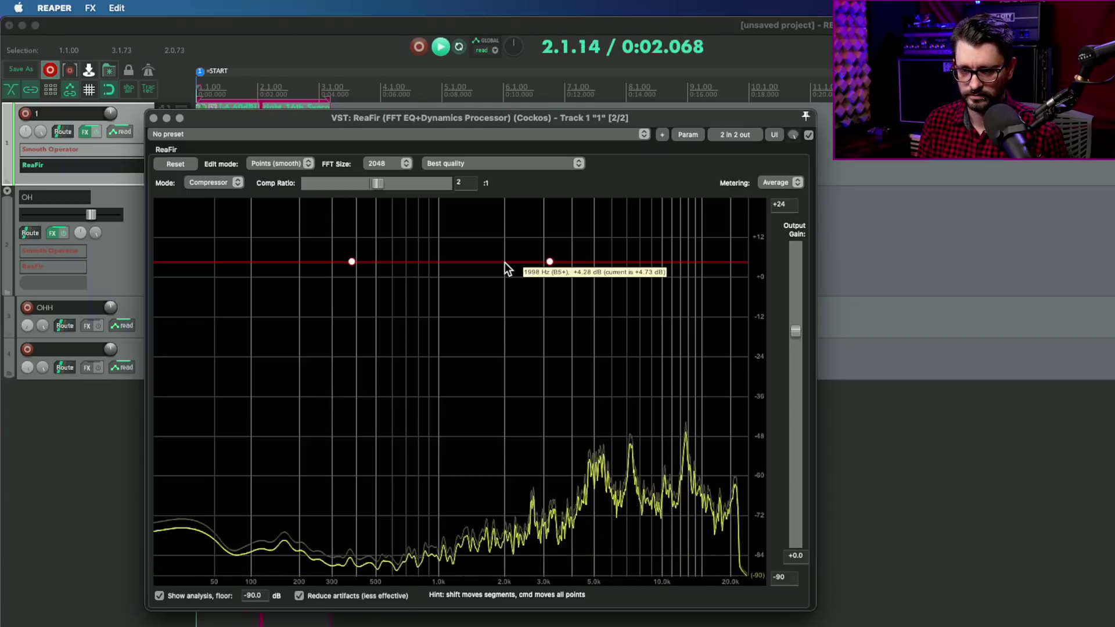
# - Monitor only the removed signal and slope ReaFir's threshold from about -40 dB down to -53 dB
pyautogui.moveTo(503, 262); pyautogui.dragTo(527, 436)
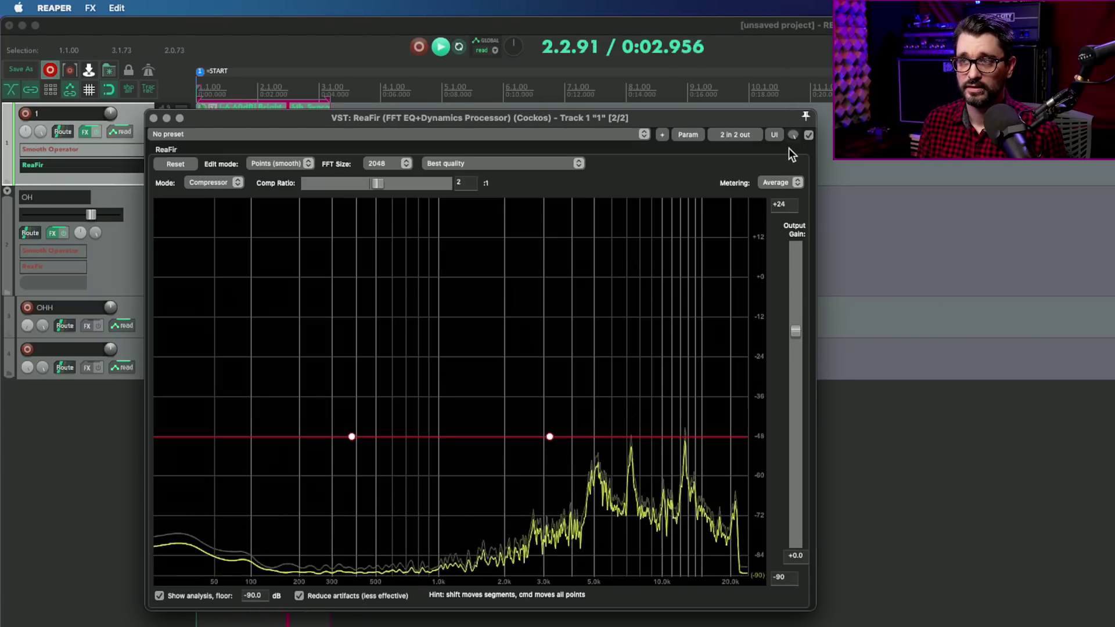
pyautogui.click(792, 136)
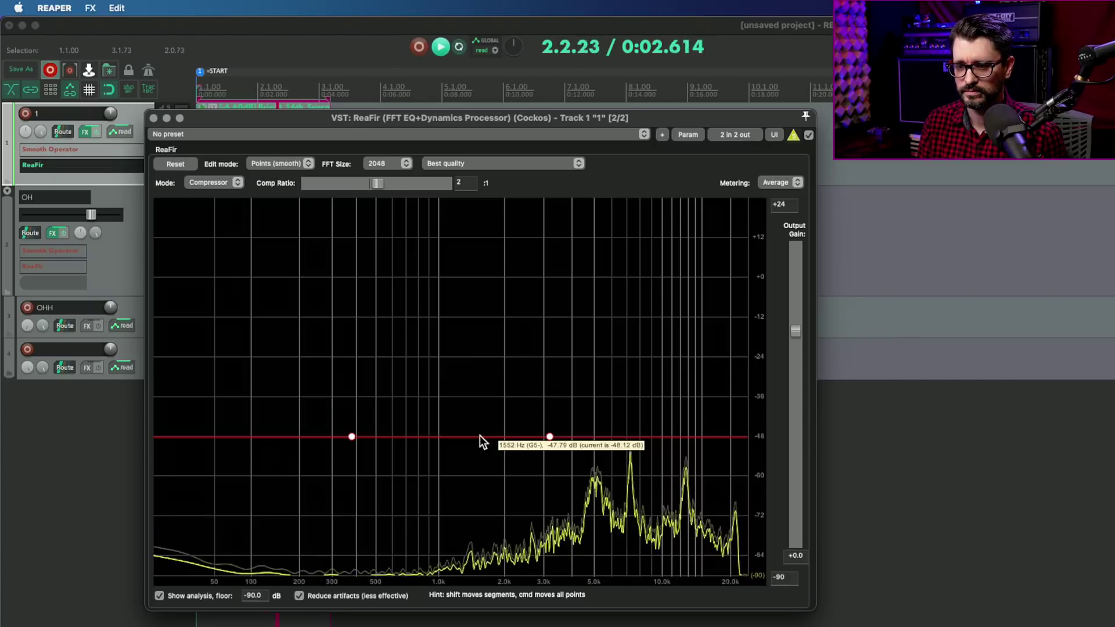
pyautogui.moveTo(479, 436); pyautogui.dragTo(480, 462)
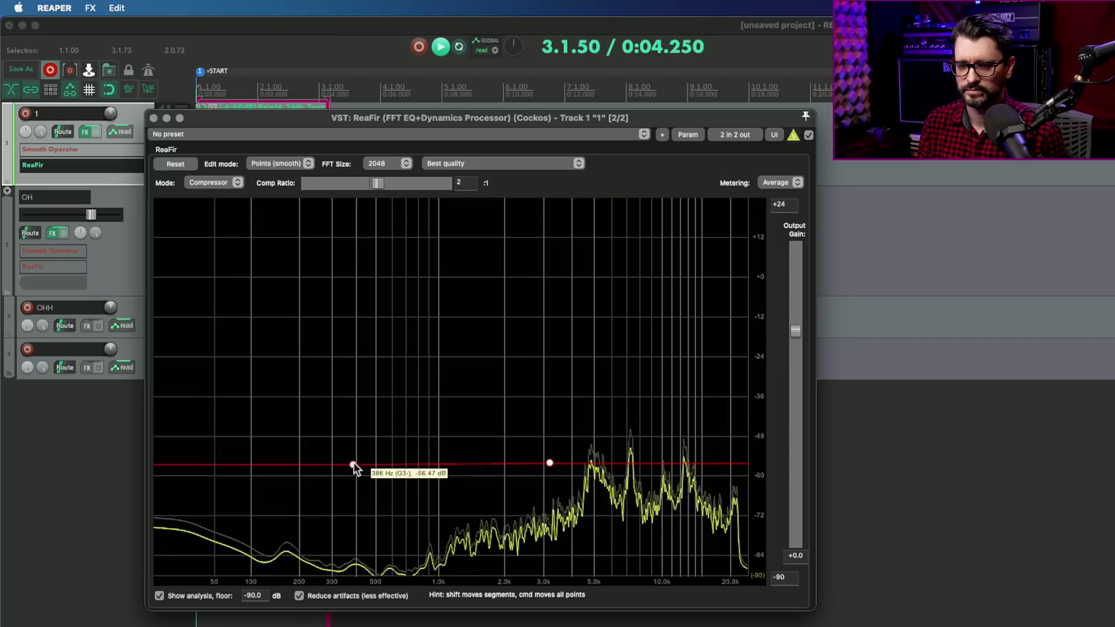
pyautogui.moveTo(354, 462); pyautogui.dragTo(349, 415)
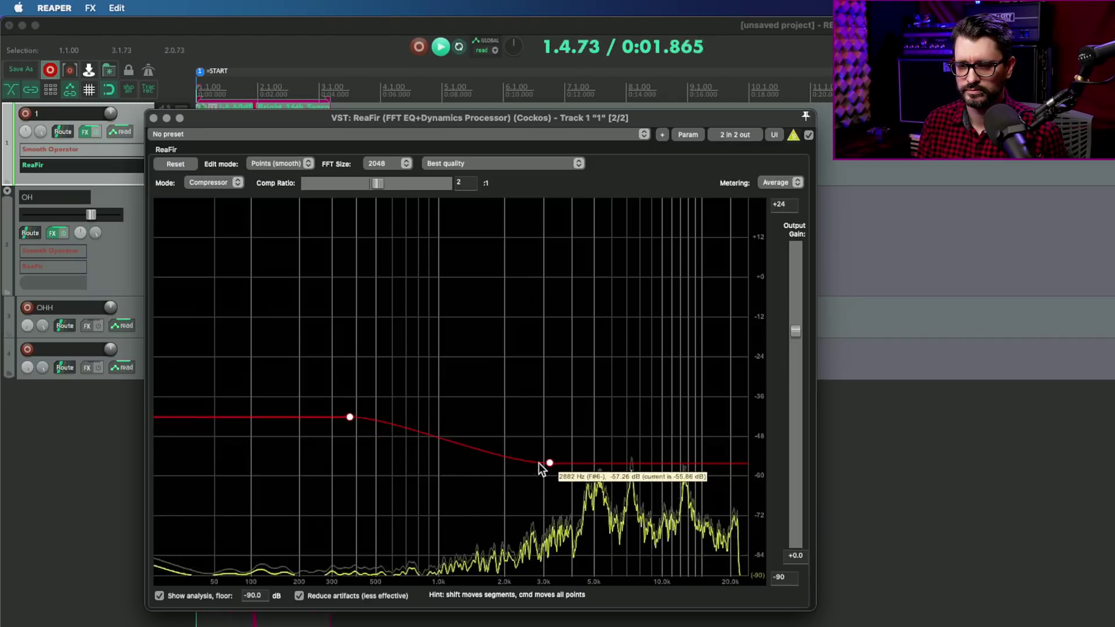
pyautogui.moveTo(539, 462)
pyautogui.mouseDown()
pyautogui.moveTo(538, 476)
pyautogui.moveTo(539, 442)
pyautogui.moveTo(538, 454)
pyautogui.mouseUp()
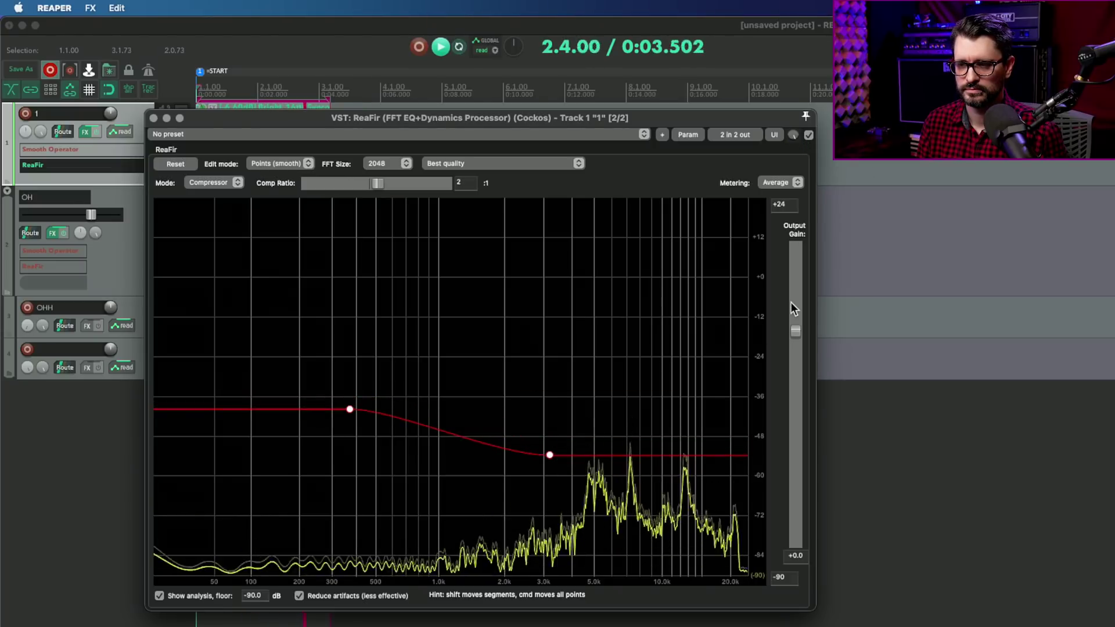
# - A/B ReaFir, disable Reduce artifacts, and raise the curve to about -36 / -49.5 dB
pyautogui.click(808, 136)
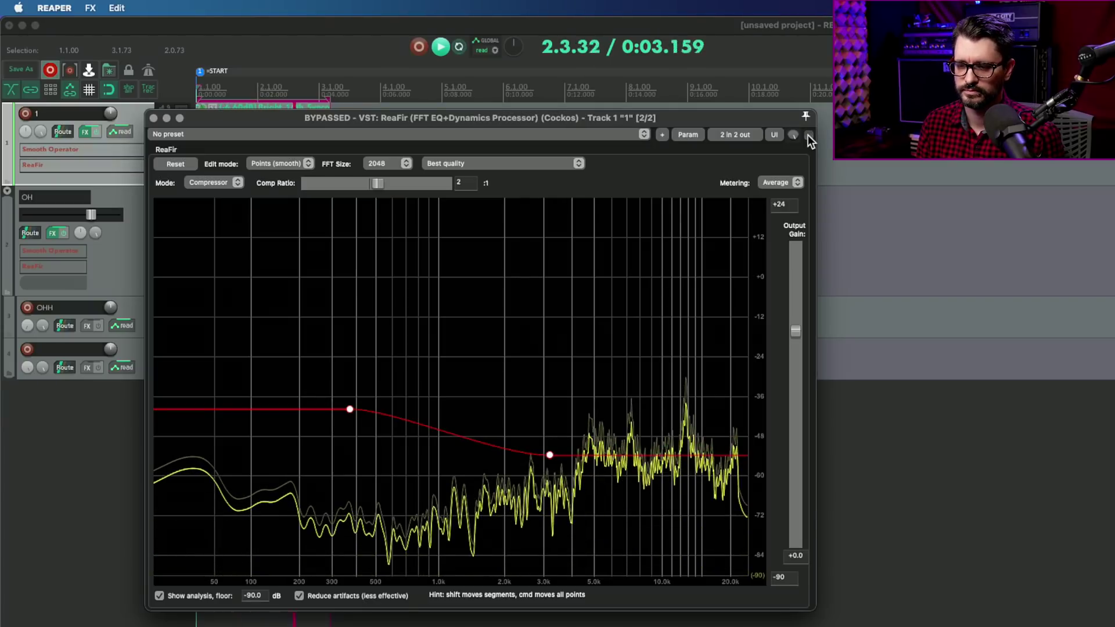
pyautogui.click(807, 135)
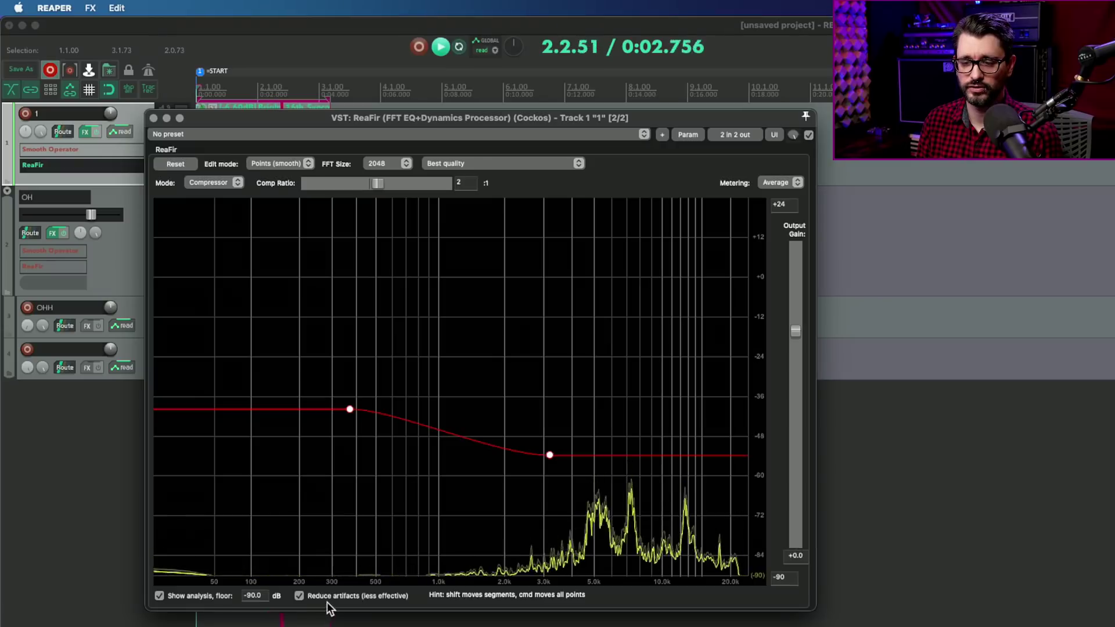
pyautogui.click(298, 596)
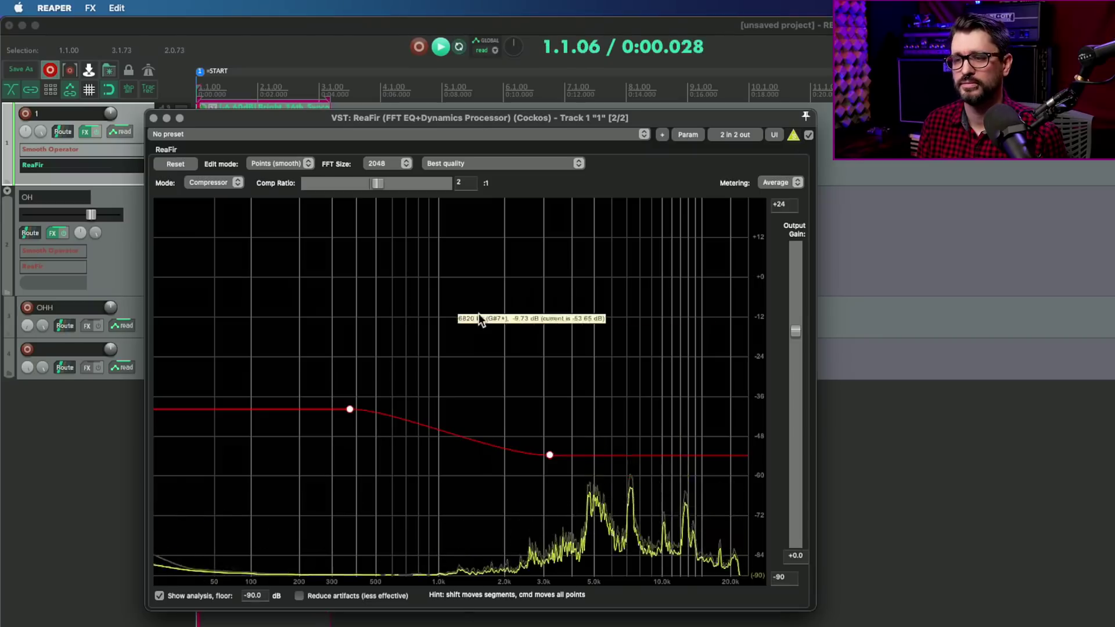
pyautogui.moveTo(382, 414)
pyautogui.mouseDown()
pyautogui.moveTo(384, 357)
pyautogui.moveTo(386, 402)
pyautogui.mouseUp()
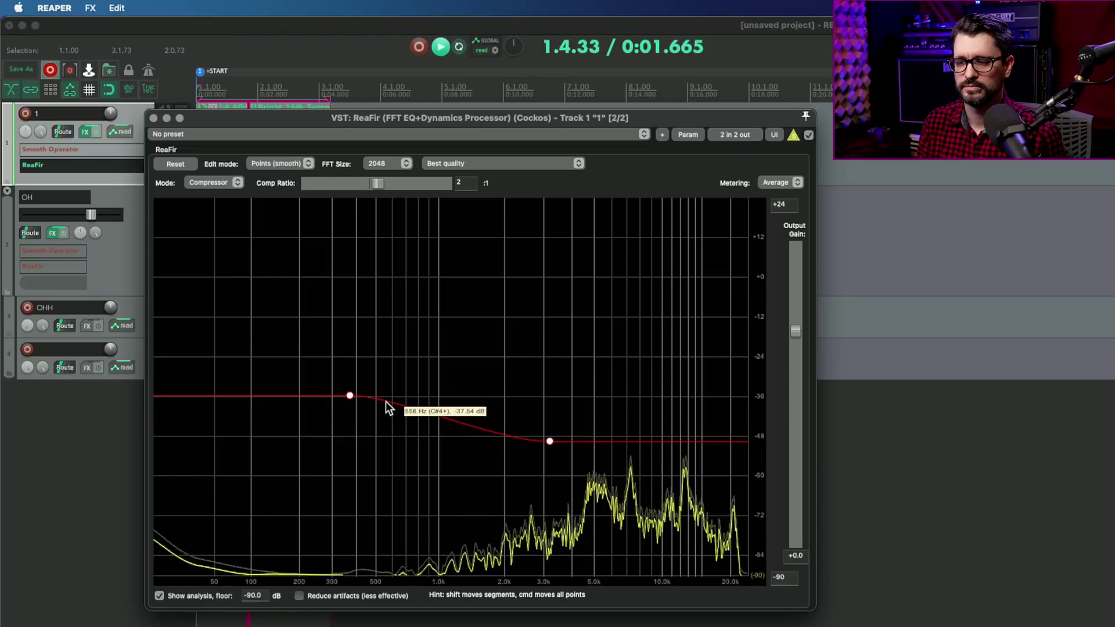
# - Return to normal monitoring, compare ReaFir against the dry sound again, and stop playback
pyautogui.click(793, 135)
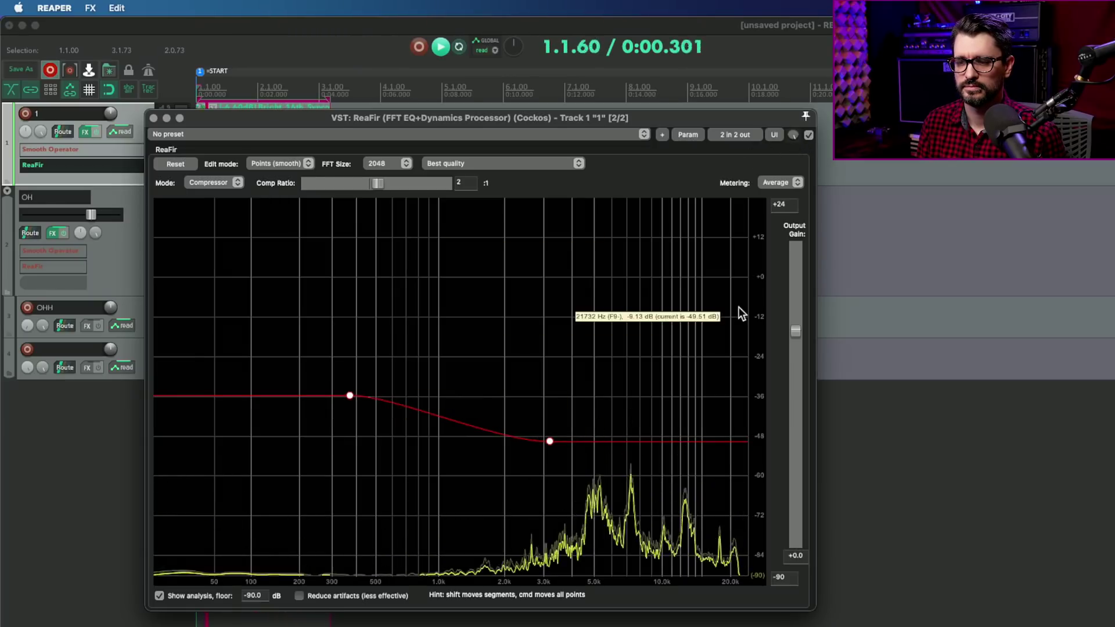
pyautogui.click(807, 135)
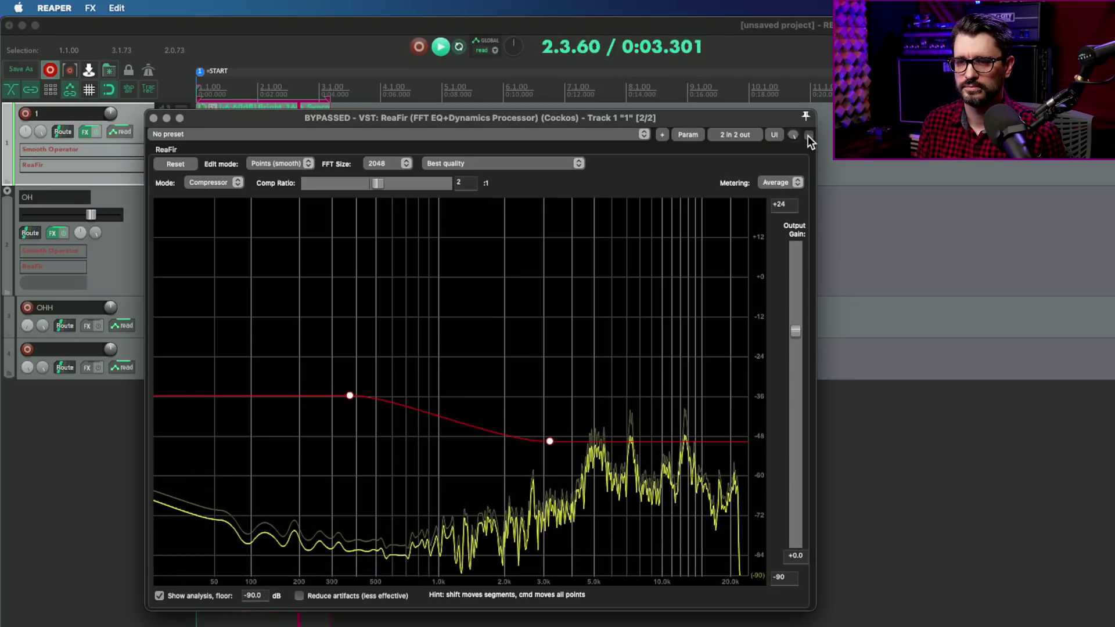
pyautogui.click(807, 135)
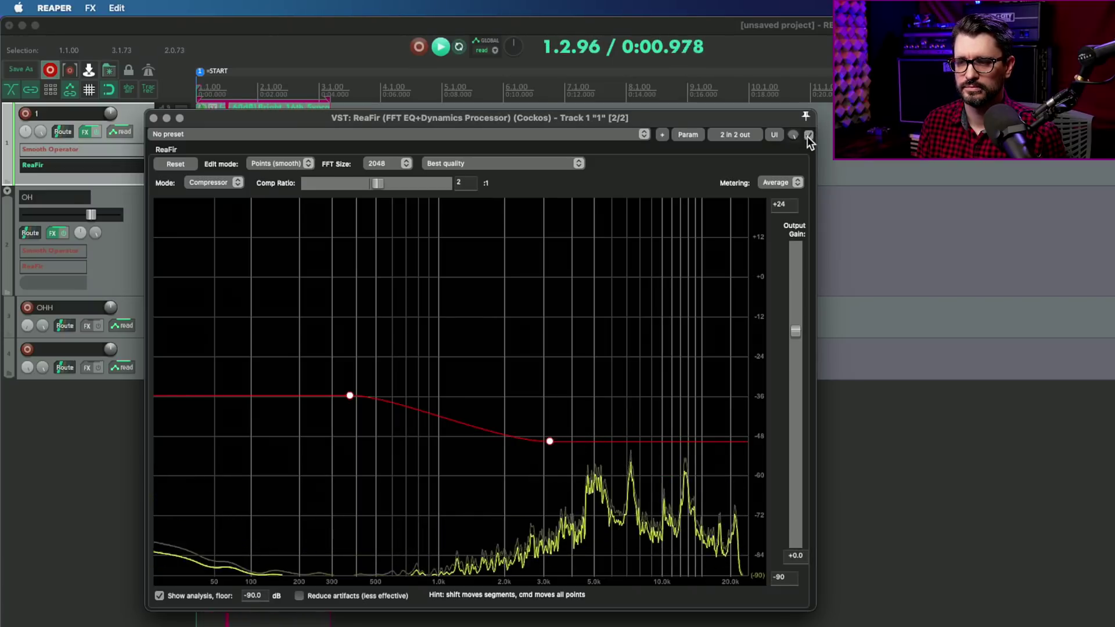
pyautogui.press('space')
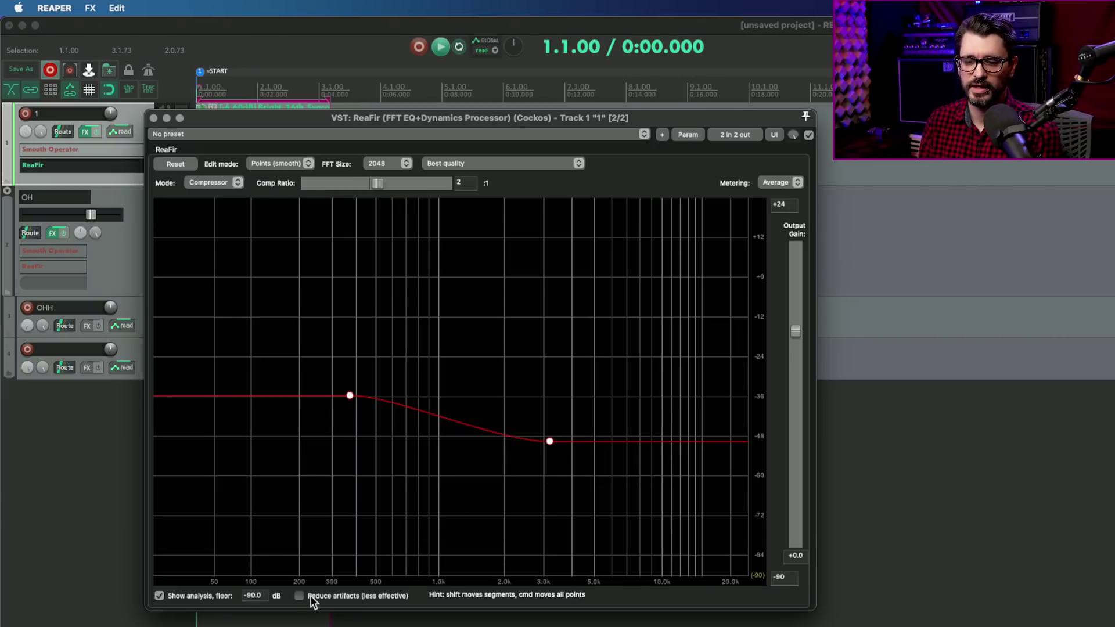
# - Close track 1's ReaFir and open the OH track's ReaFir
pyautogui.click(154, 119)
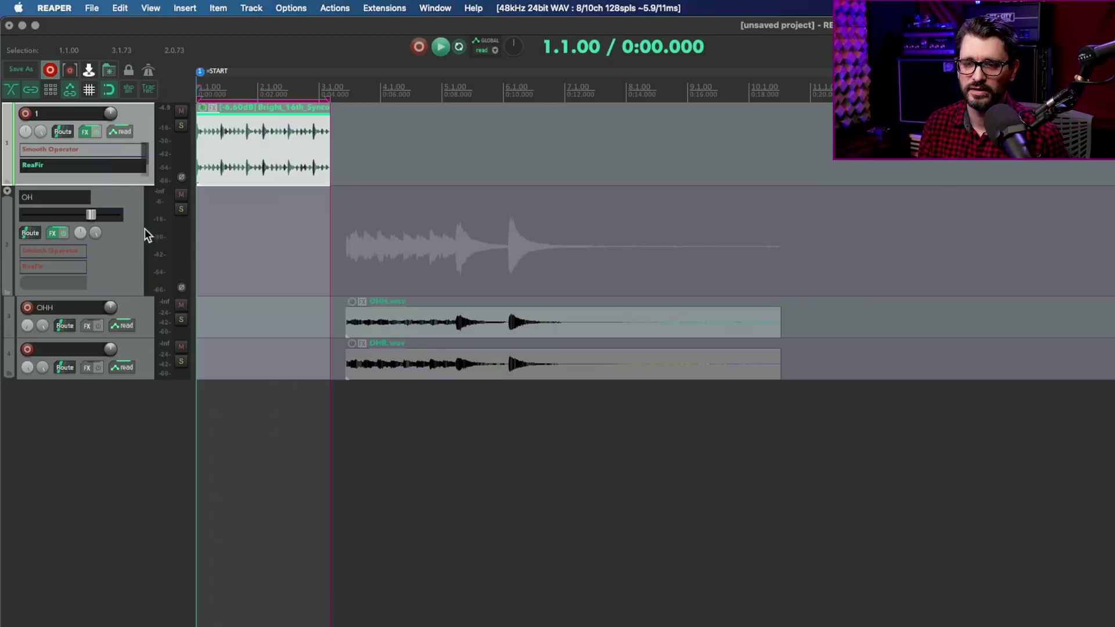
pyautogui.click(65, 266)
pyautogui.moveTo(406, 610); pyautogui.dragTo(433, 102)
# - Set the OH ReaFir's ratio to 2:1, turn off Reduce artifacts, and resize the window
pyautogui.doubleClick(480, 162)
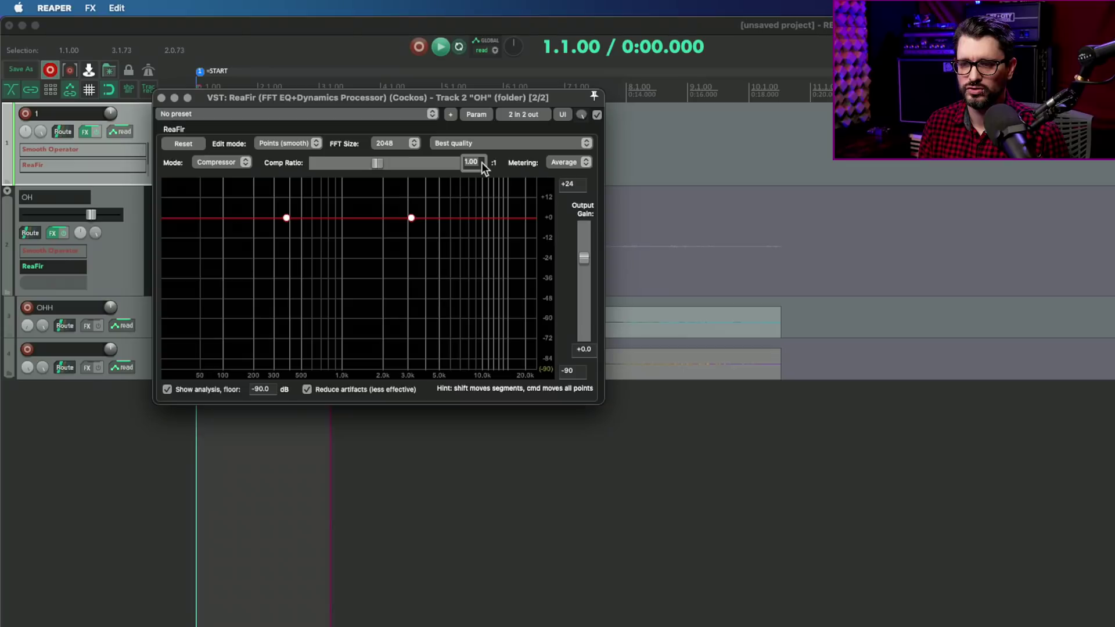
pyautogui.write('2')
pyautogui.press('Return')
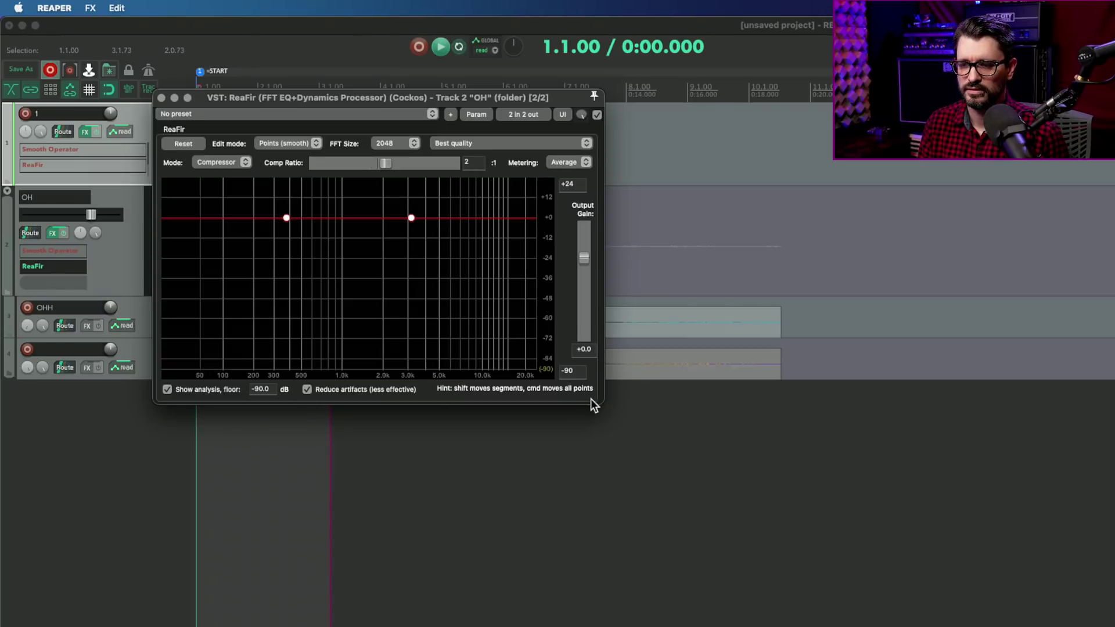
pyautogui.click(345, 392)
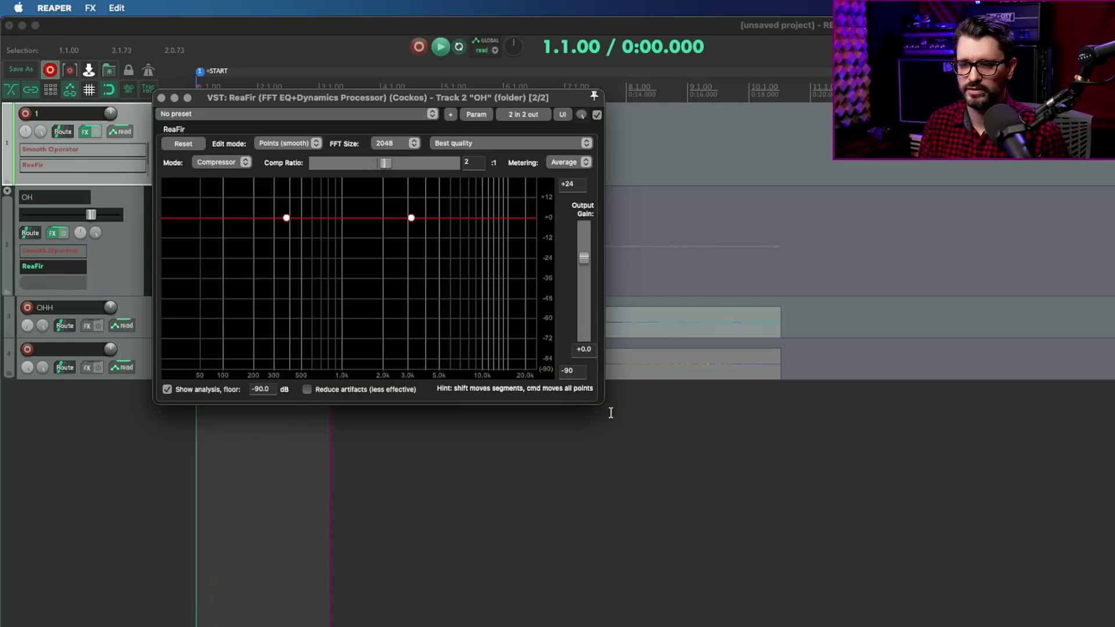
pyautogui.moveTo(601, 404); pyautogui.dragTo(801, 525)
pyautogui.moveTo(610, 97); pyautogui.dragTo(580, 540)
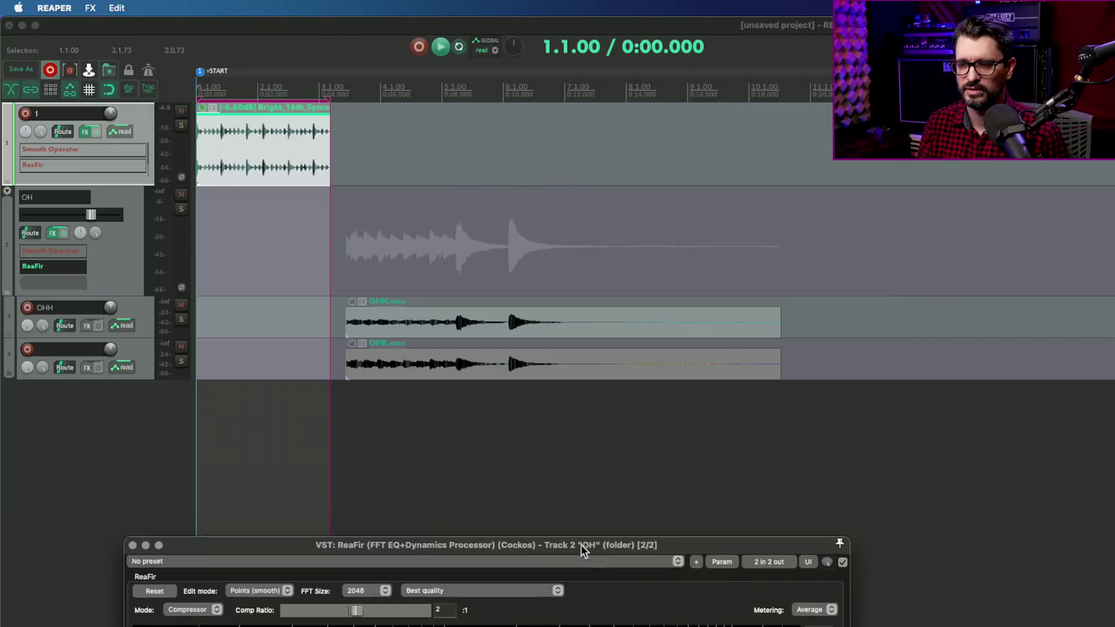
# - Play a time selection over the cymbal hits and drag the OH ReaFir curve down into a high-frequency slope
pyautogui.moveTo(350, 328); pyautogui.dragTo(530, 338)
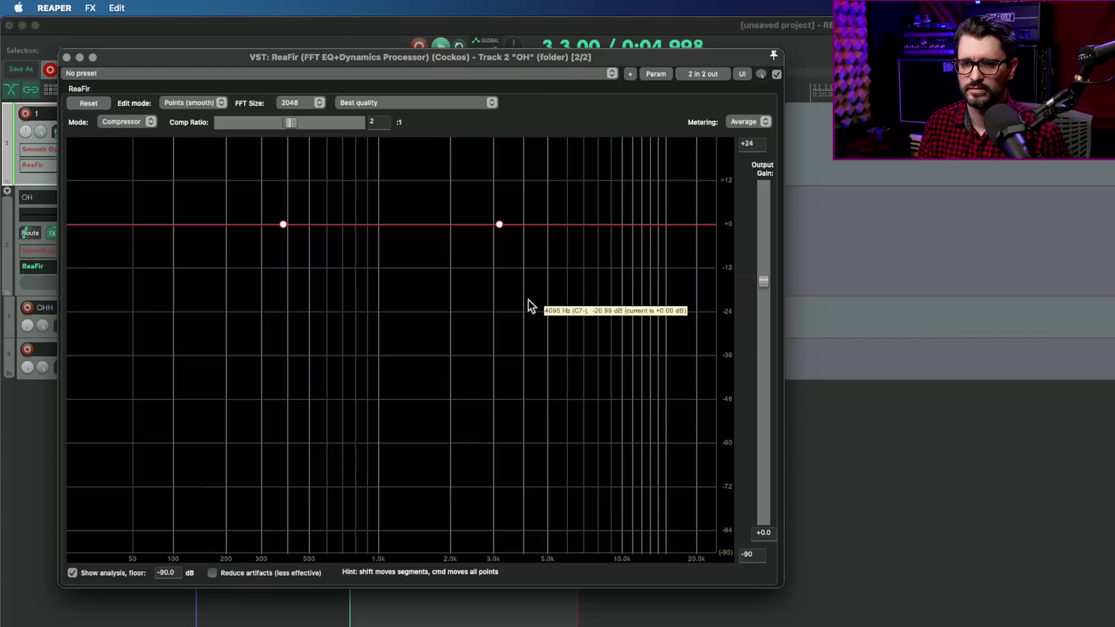
pyautogui.press('space')
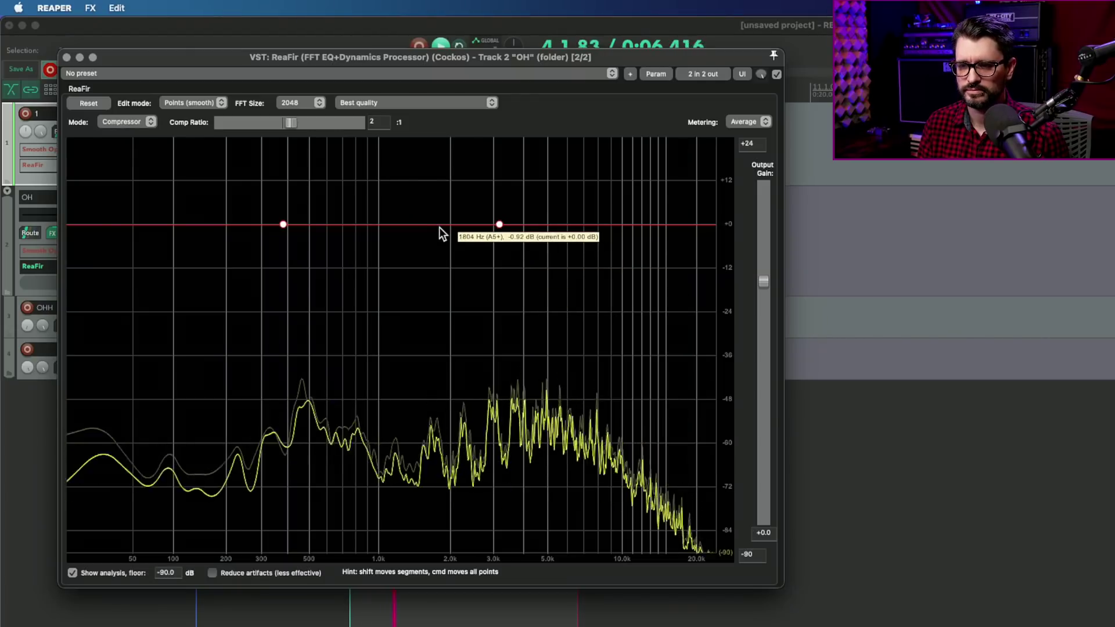
pyautogui.moveTo(439, 225); pyautogui.dragTo(472, 361)
pyautogui.moveTo(281, 360); pyautogui.dragTo(273, 298)
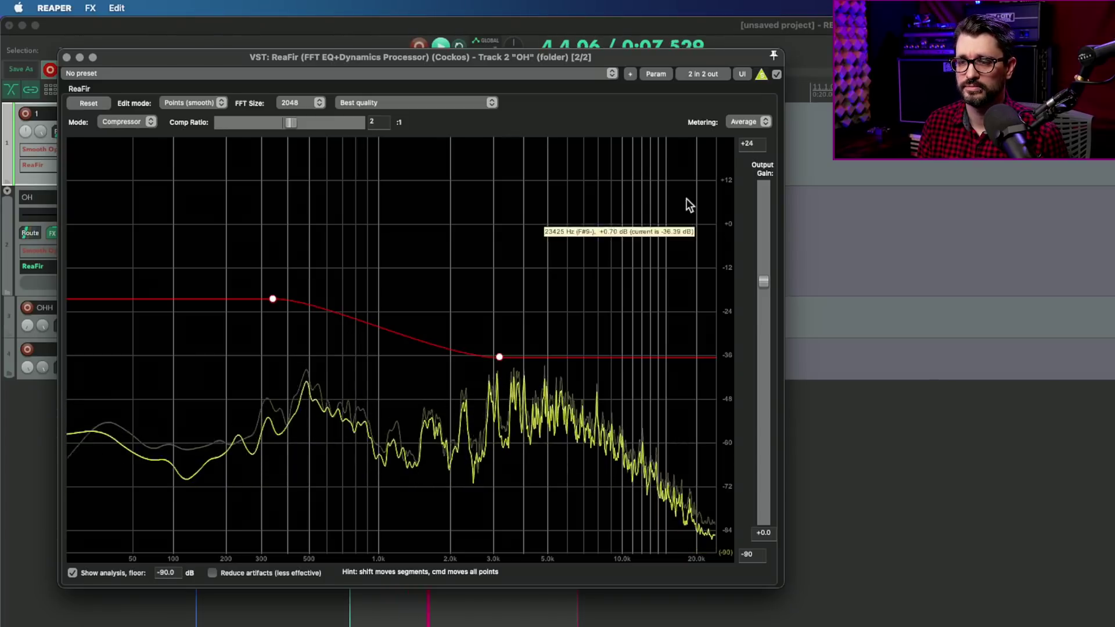
# - Lower the curve further, to about -31 dB lows and -47 dB highs, with Reduce artifacts on
pyautogui.moveTo(467, 354); pyautogui.dragTo(468, 374)
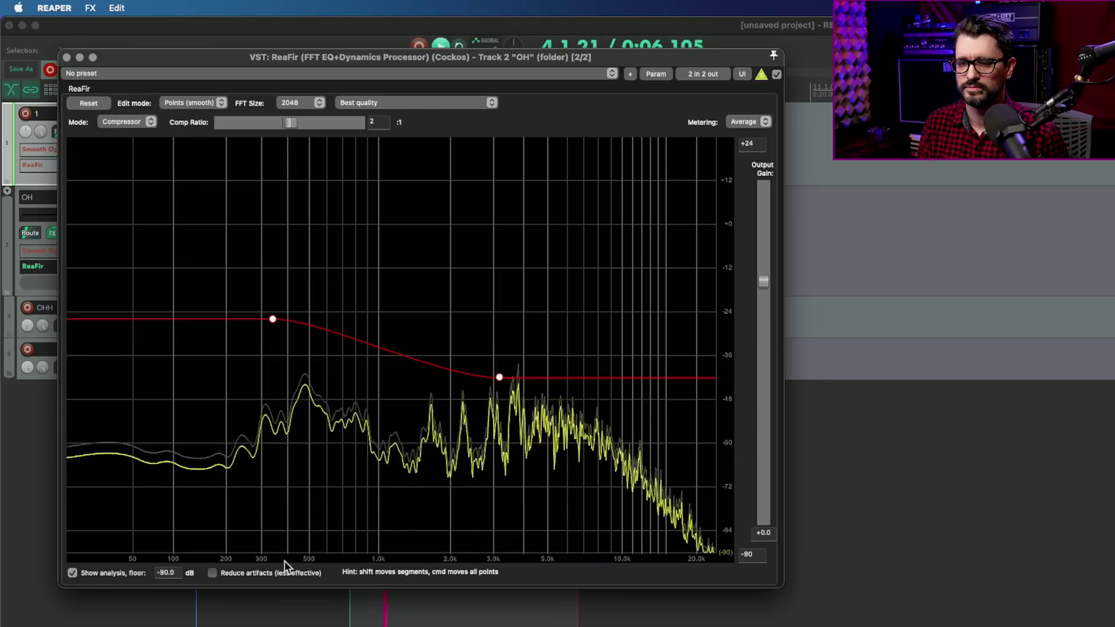
pyautogui.click(239, 576)
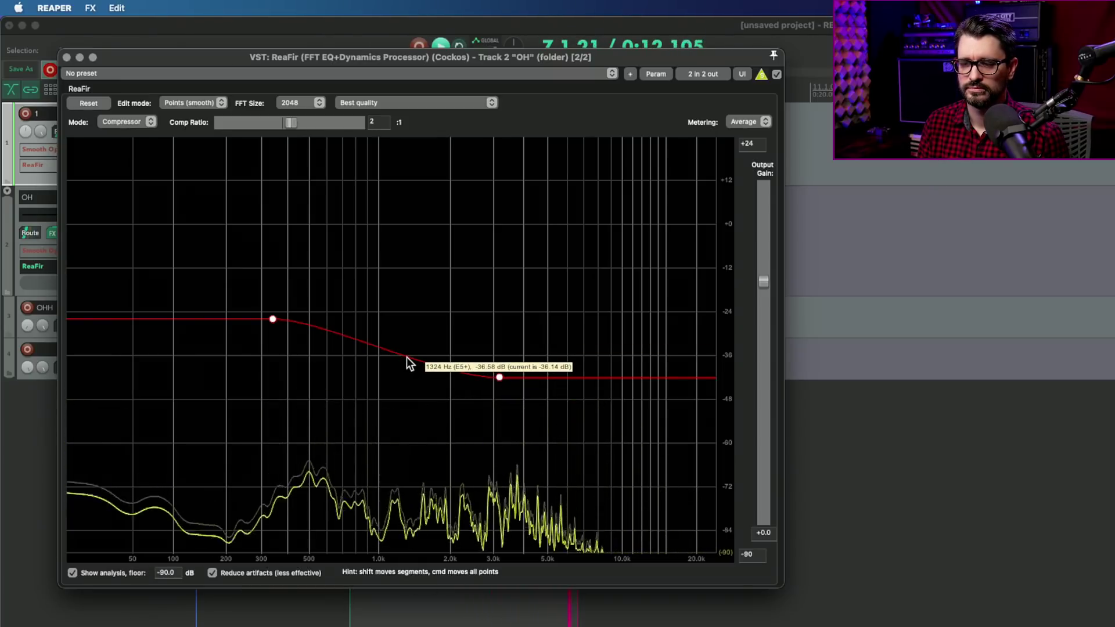
pyautogui.moveTo(406, 357); pyautogui.dragTo(418, 381)
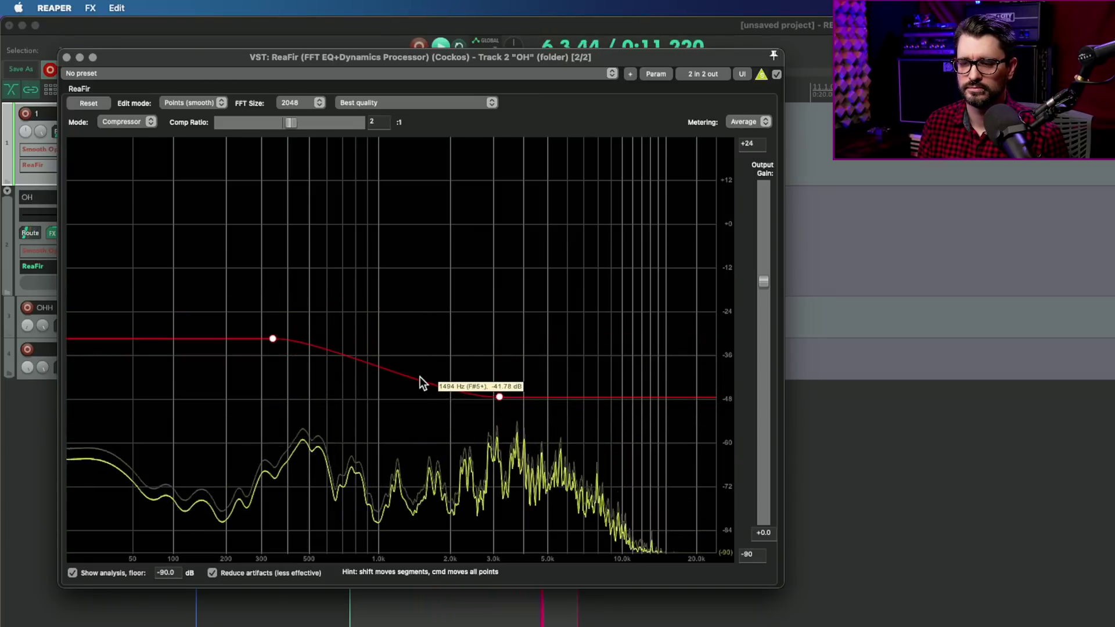
# - A/B the OH ReaFir against the dry cymbals by toggling bypass twice, then stop playback
pyautogui.click(776, 74)
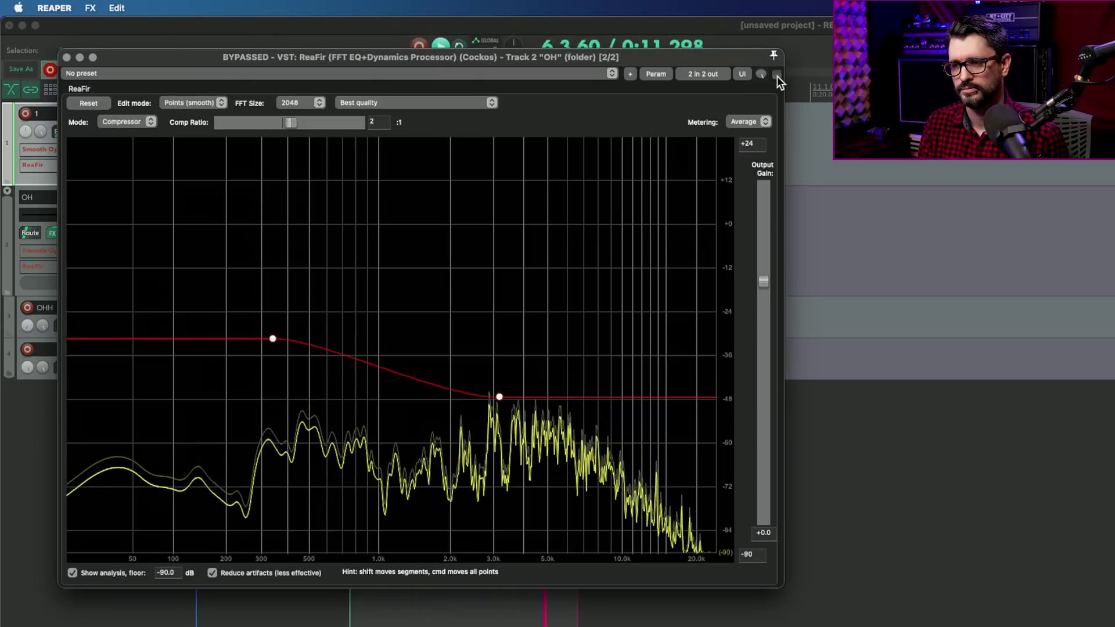
pyautogui.click(776, 74)
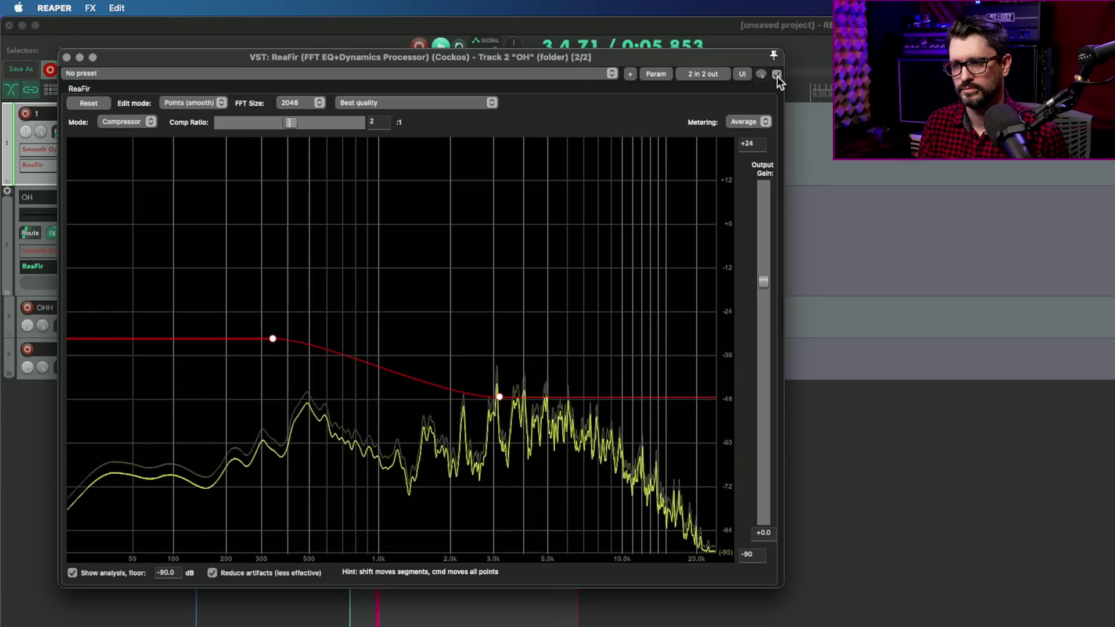
pyautogui.click(776, 74)
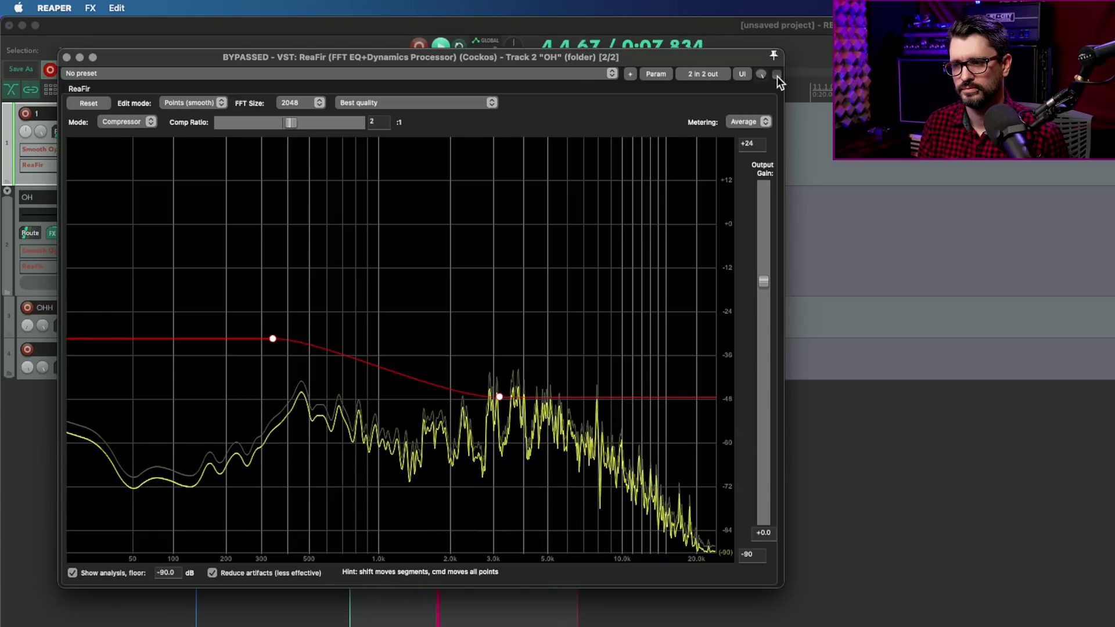
pyautogui.click(777, 75)
pyautogui.press('space')
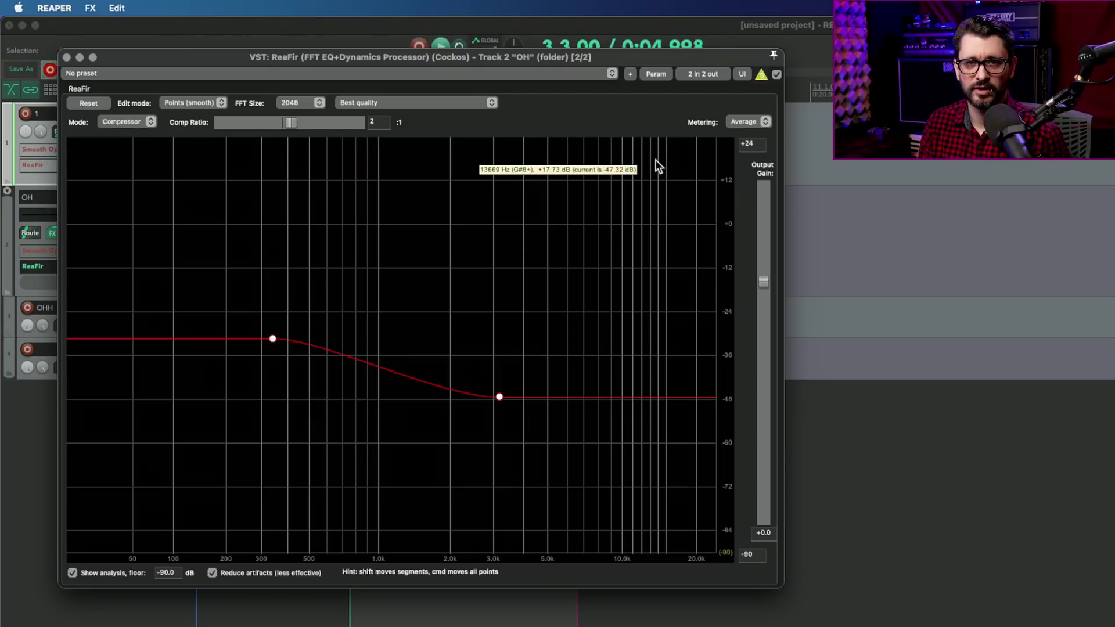
# - Replay the cymbals, lower the compression curve slightly, and turn Reduce artifacts off
pyautogui.press('space')
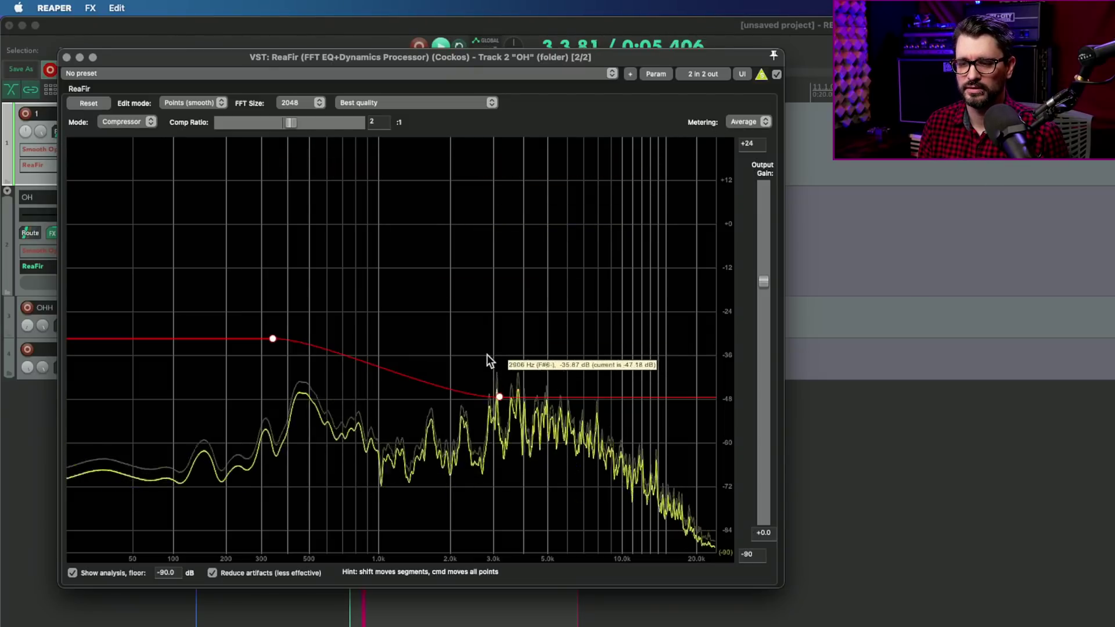
pyautogui.moveTo(434, 382); pyautogui.dragTo(435, 397)
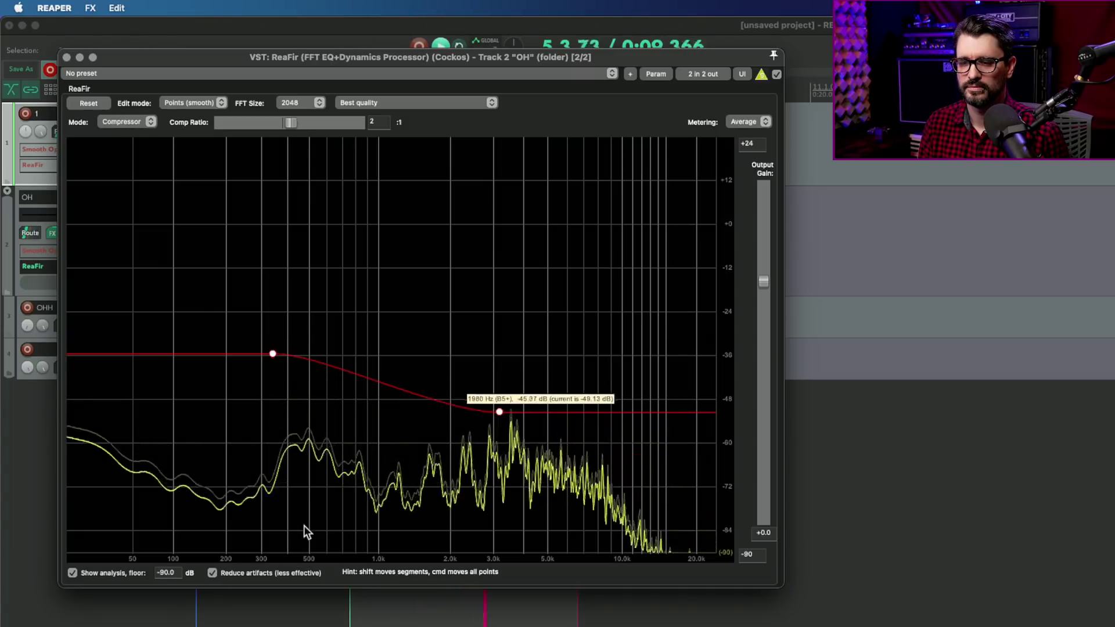
pyautogui.click(213, 573)
pyautogui.press('space')
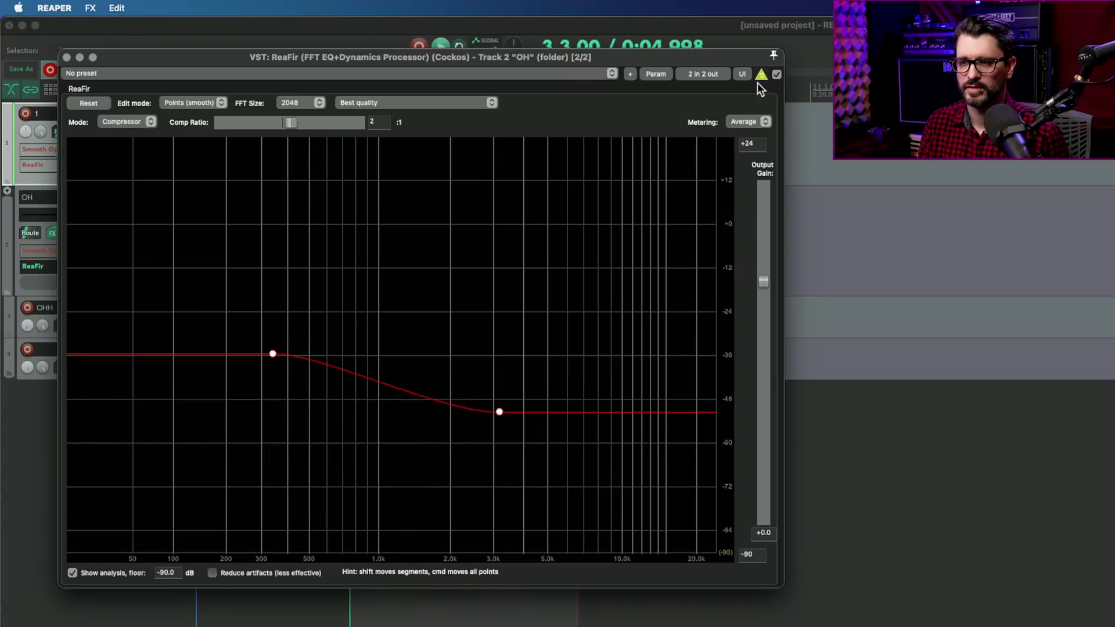
# - Raise the curve to about -30 dB lows and -43 dB highs, stop, and close the ReaFir window
pyautogui.press('space')
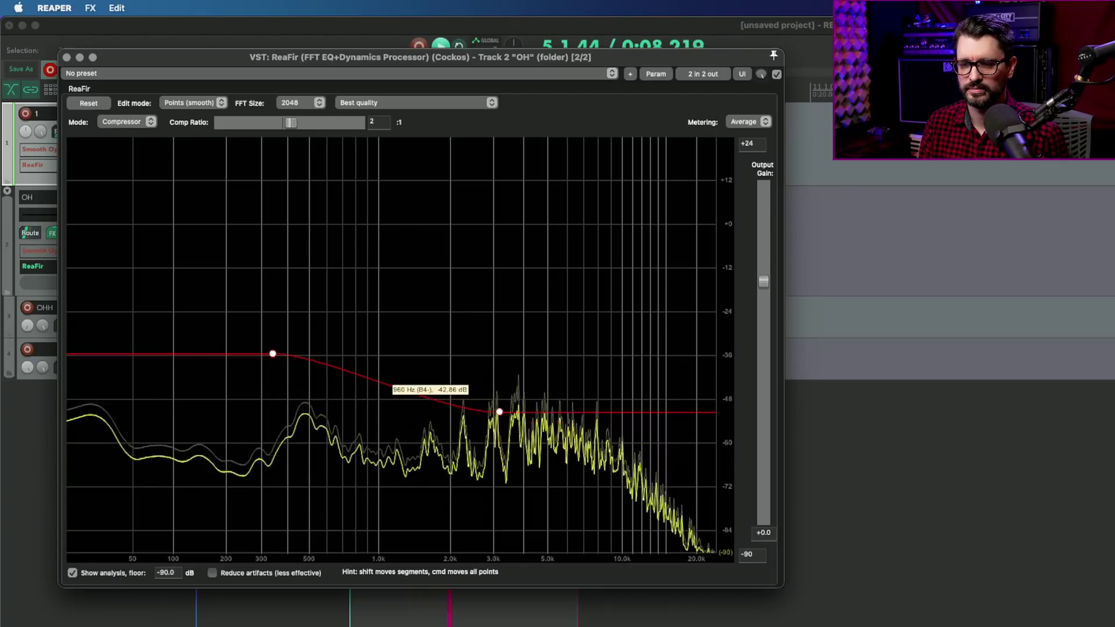
pyautogui.moveTo(374, 381); pyautogui.dragTo(375, 351)
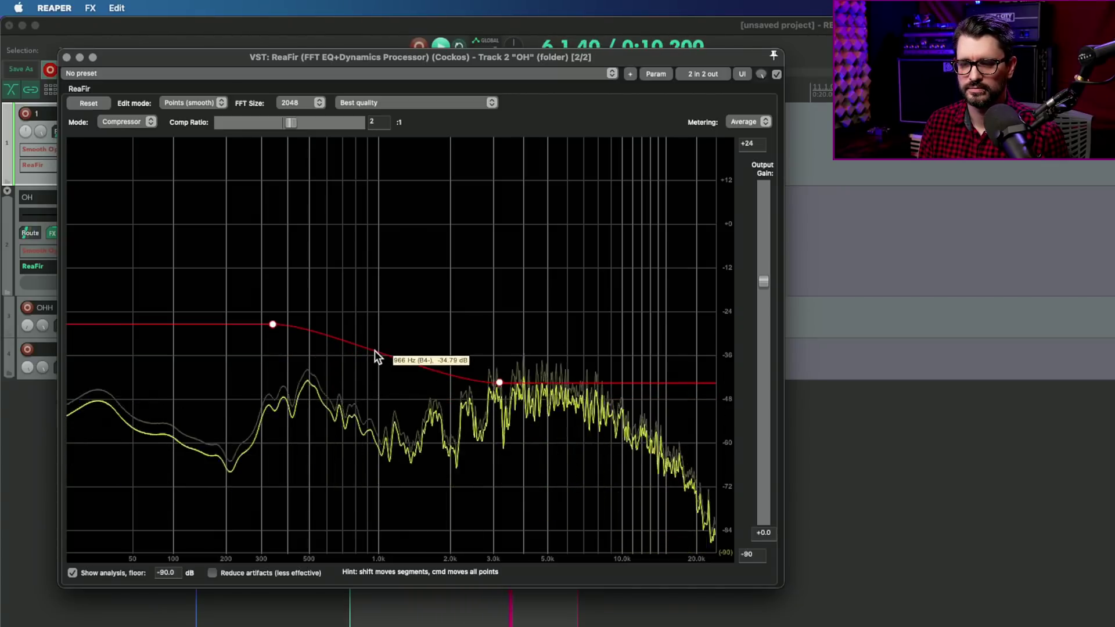
pyautogui.press('space')
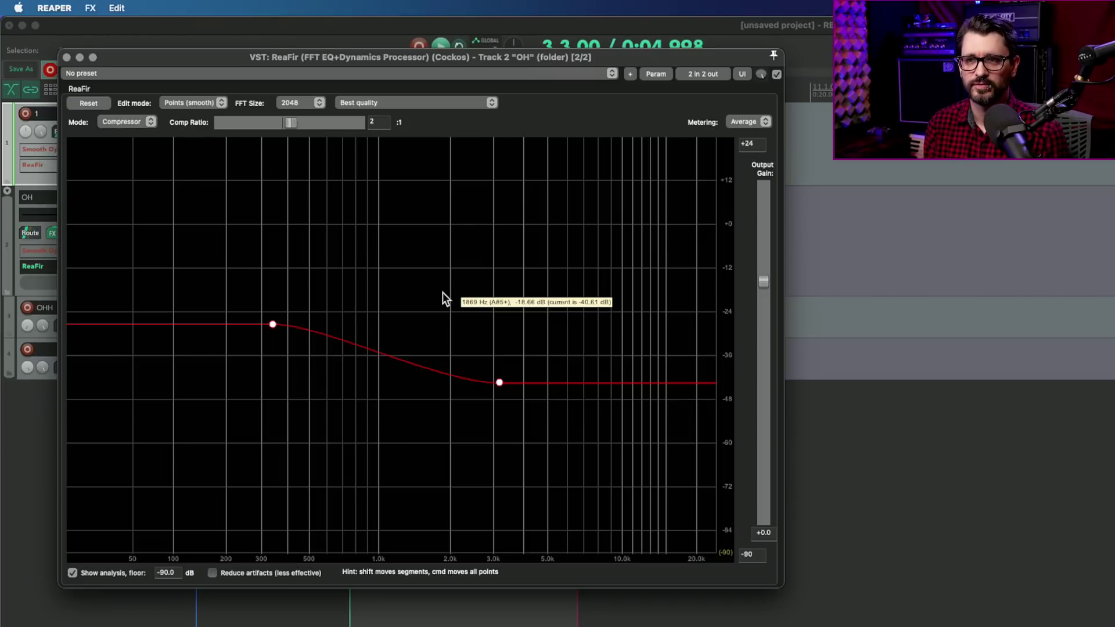
pyautogui.click(67, 57)
pyautogui.click(139, 221)
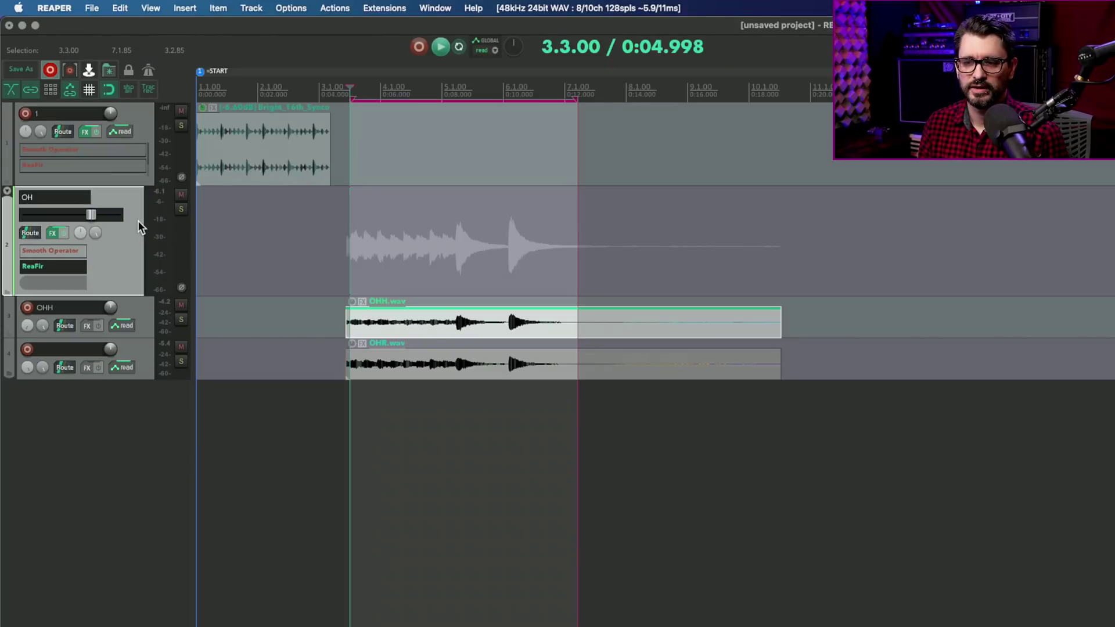